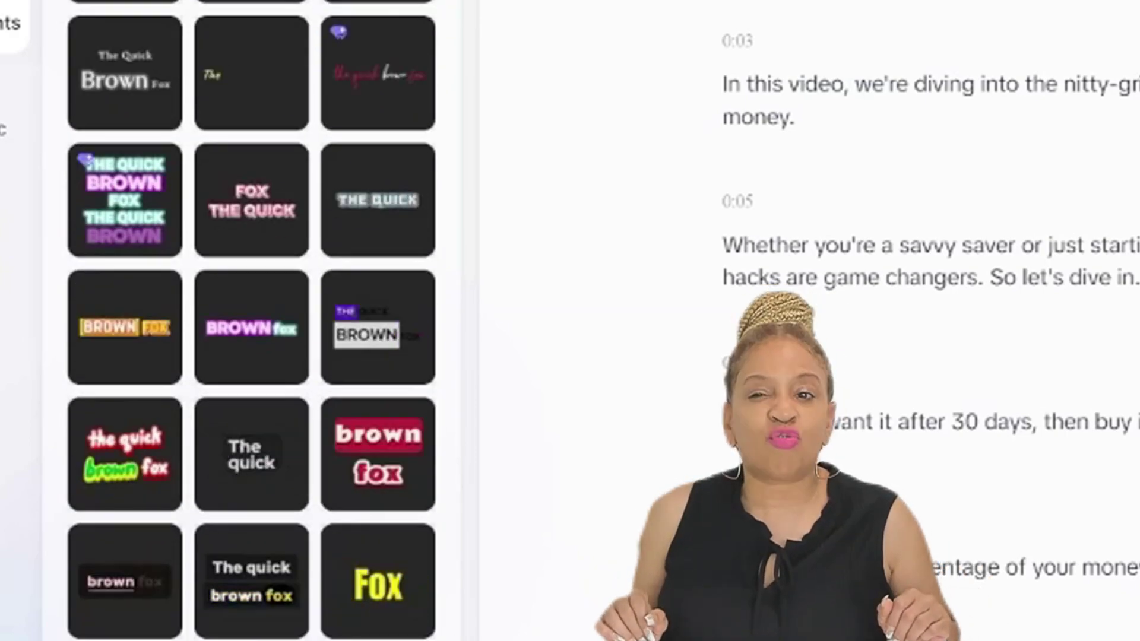
- Scroll down the CapCut page to view the AI video template styles
scroll(251, 321, down, 20)
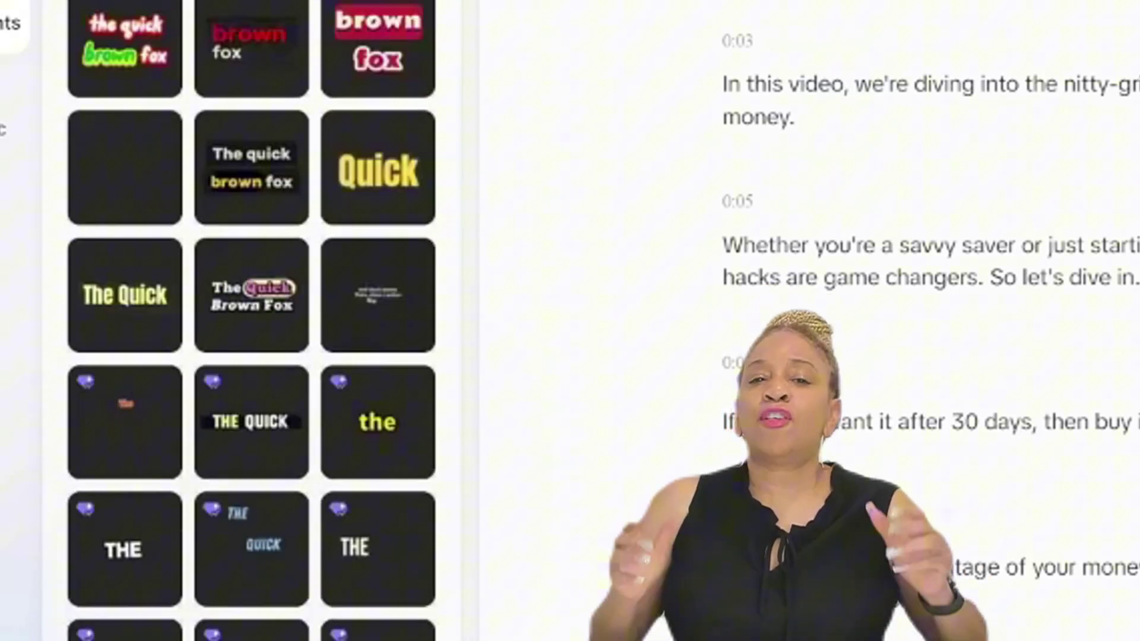
scroll(251, 321, down, 20)
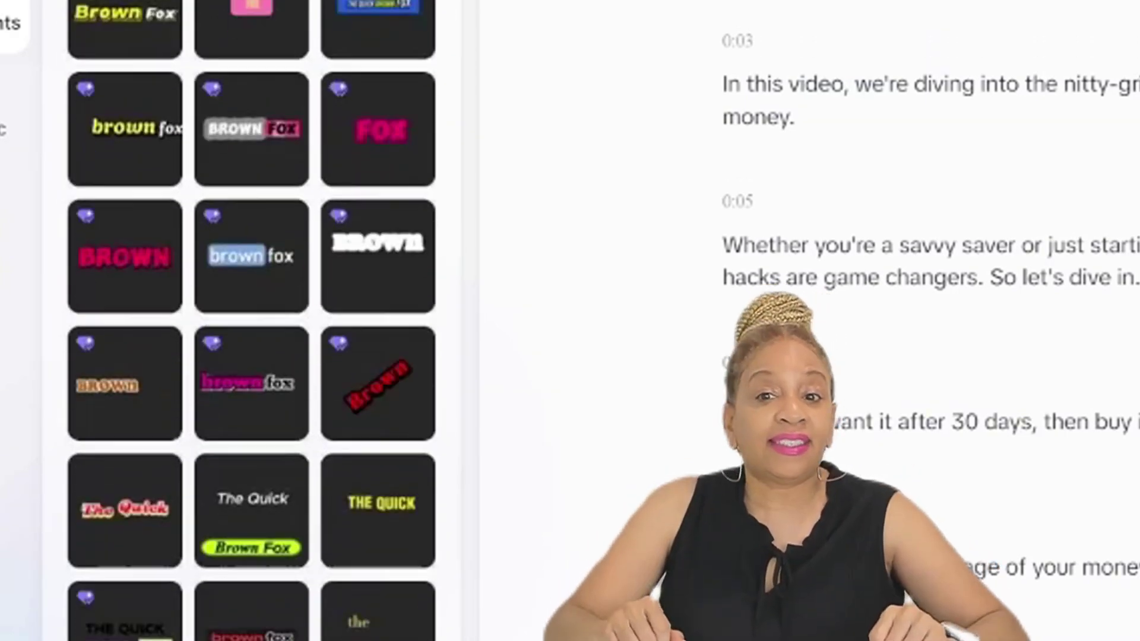
scroll(251, 321, down, 20)
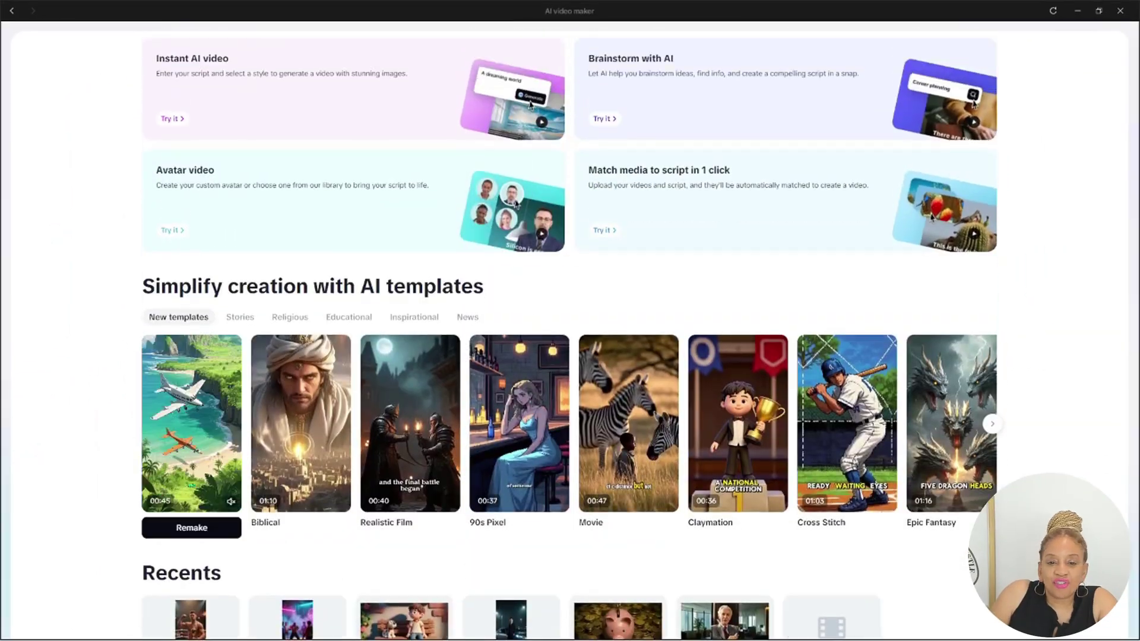
- Open the Keep Fighting template from the Stories > Inspirational templates
click(240, 317)
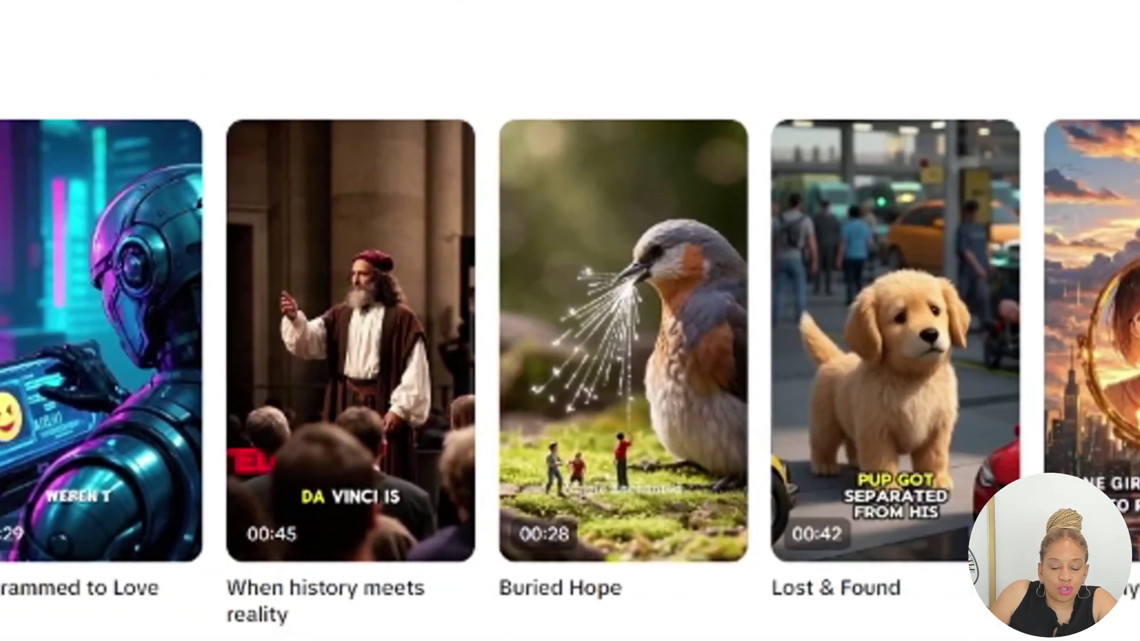
click(404, 90)
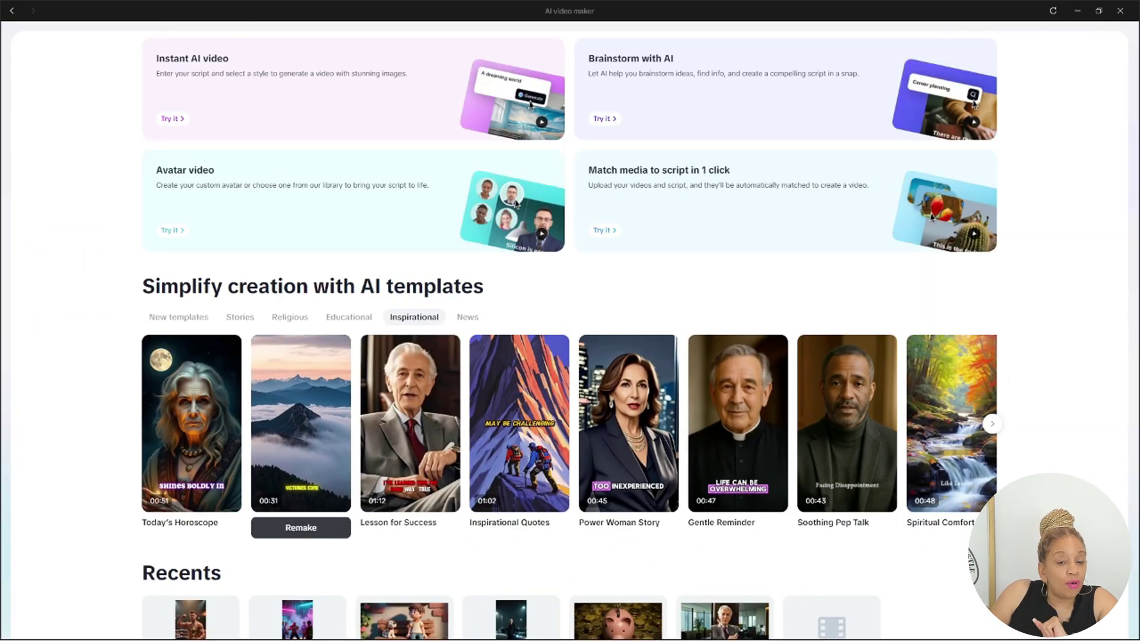
click(301, 527)
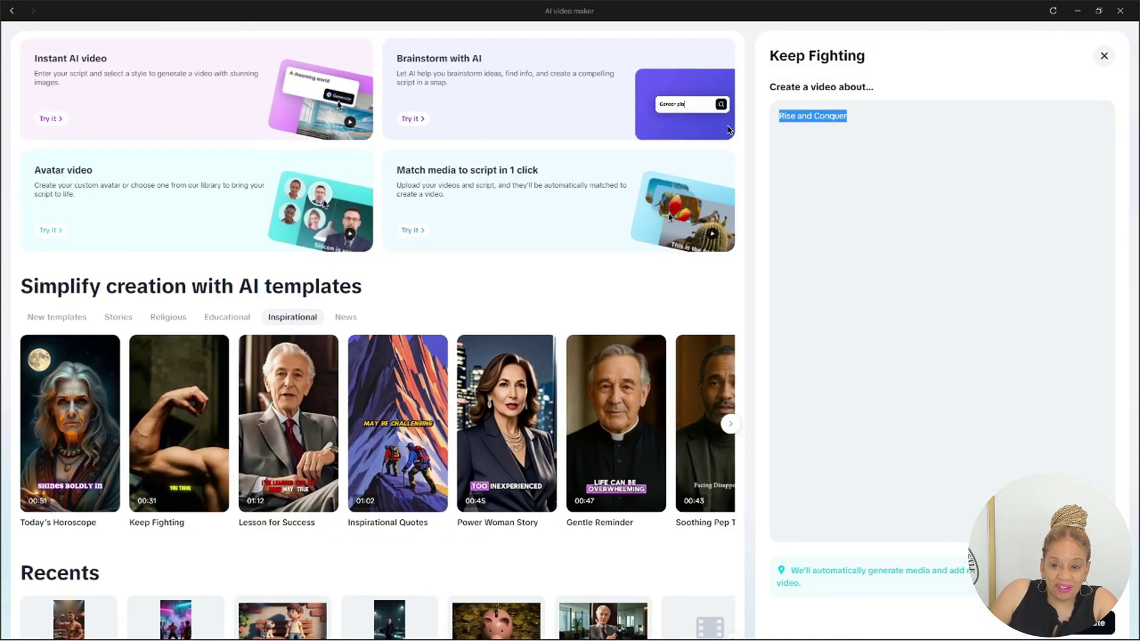
- Replace the sample topic 'Rise and Conquer' with a new idea beginning 'a guy'
key(BackSpace)
text(a guy)
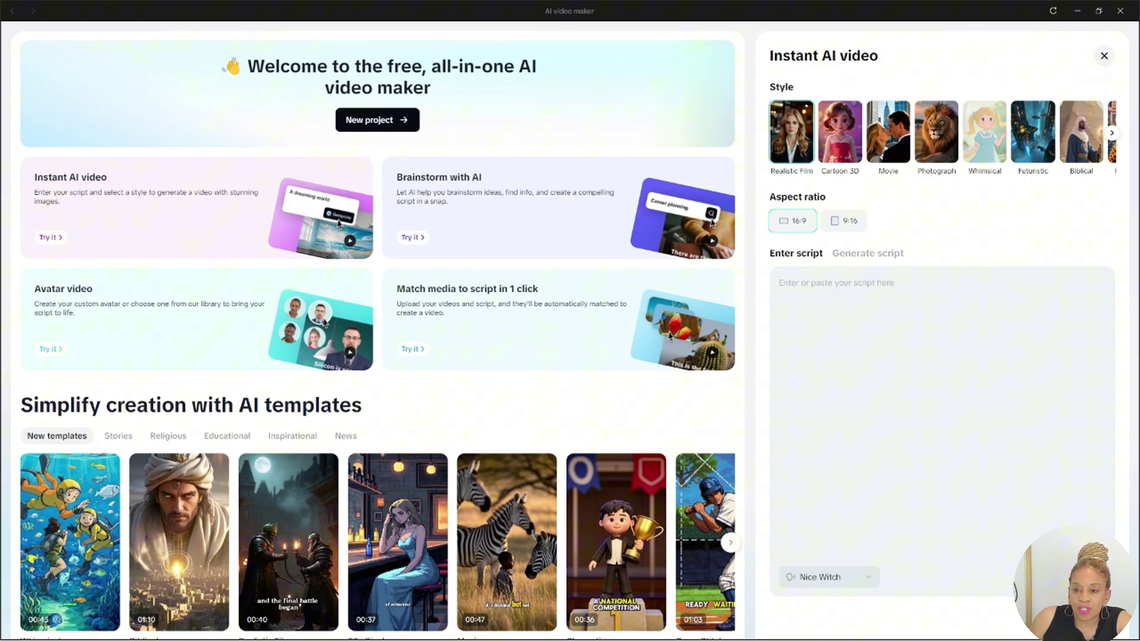
scroll(942, 132, right, 5)
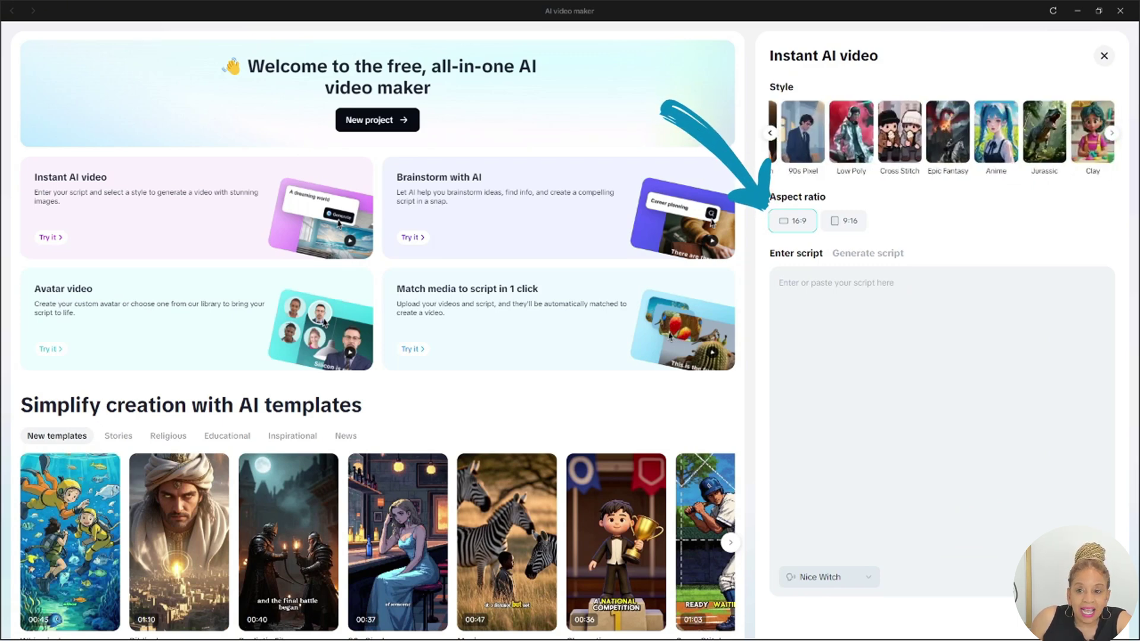
scroll(942, 132, right, 5)
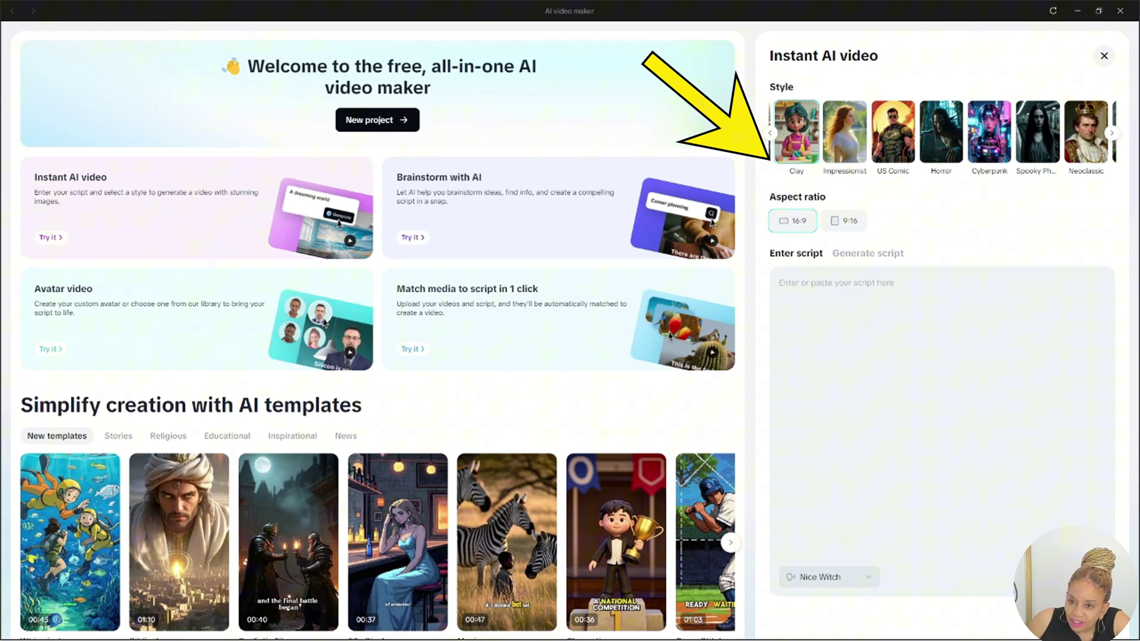
click(844, 220)
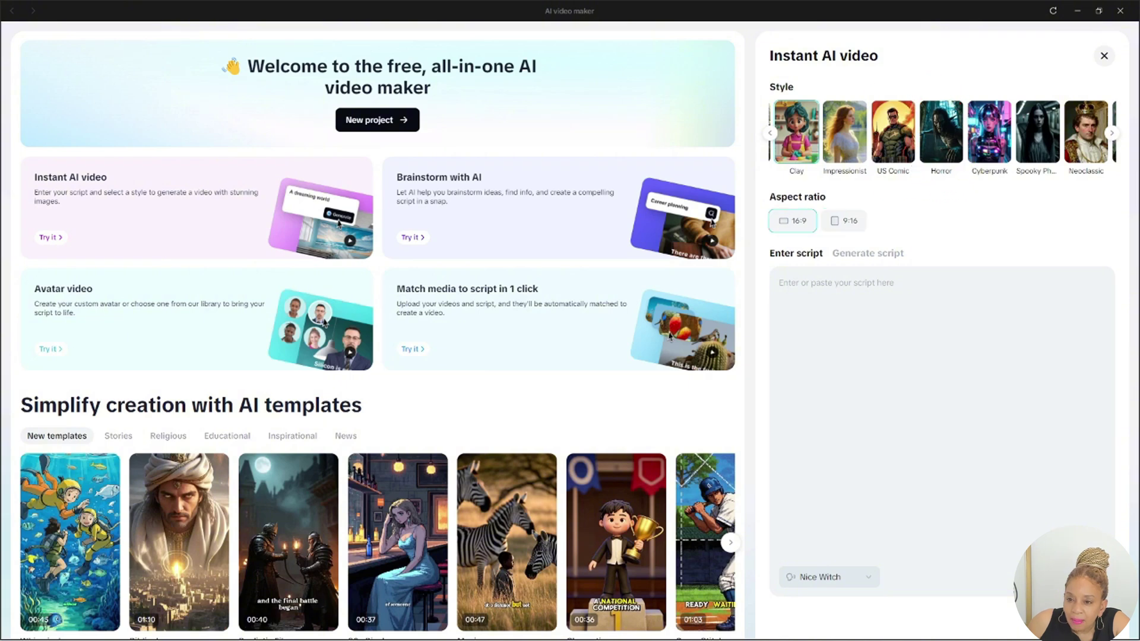
click(793, 220)
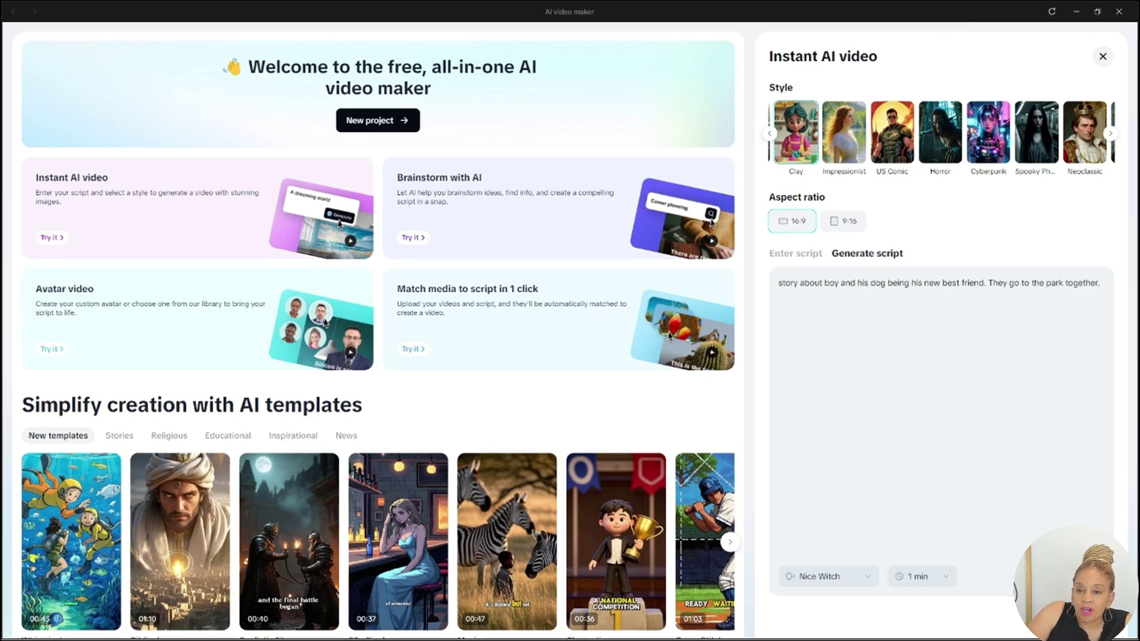
- Preview and choose the Cute Boy voiceover, keeping the 1 min video length
click(829, 576)
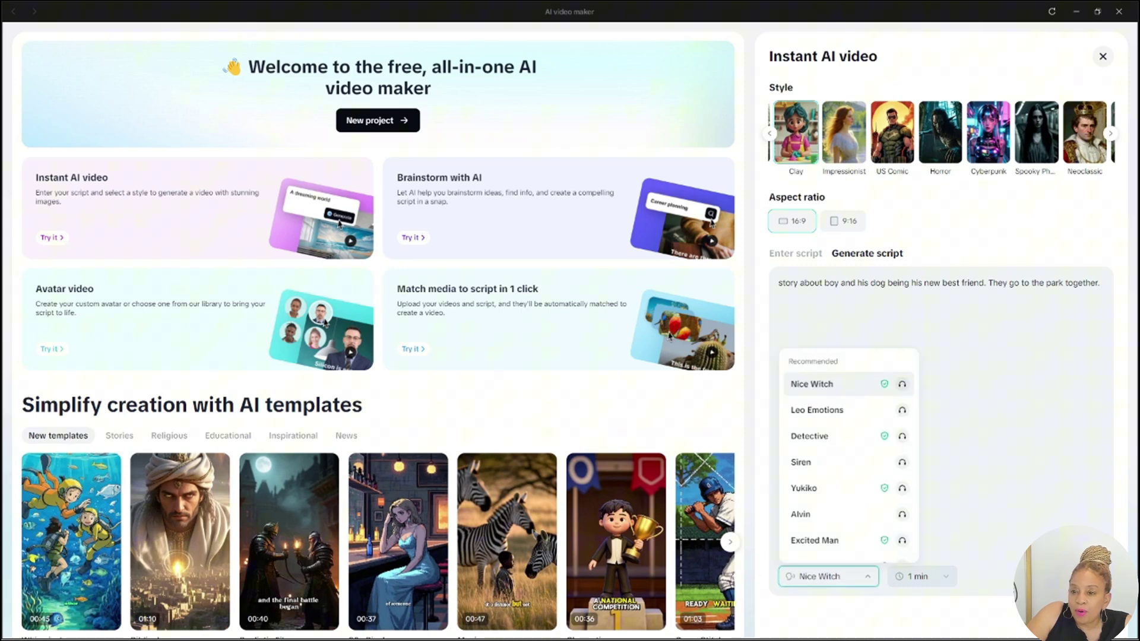
scroll(843, 502, down, 5)
scroll(843, 502, down, 5)
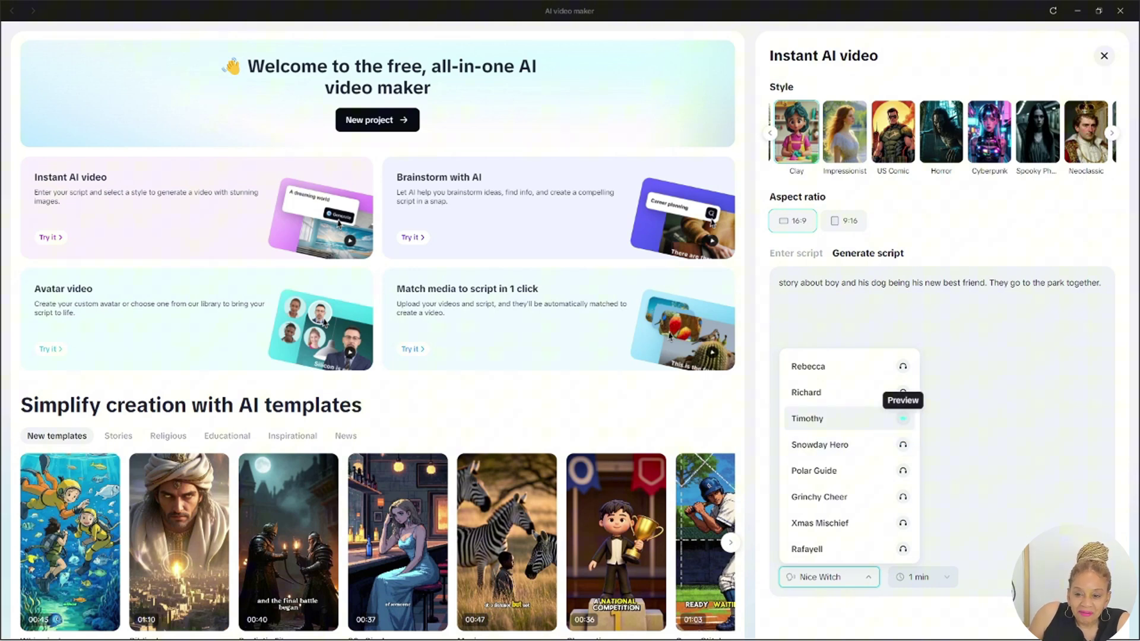
scroll(849, 452, down, 5)
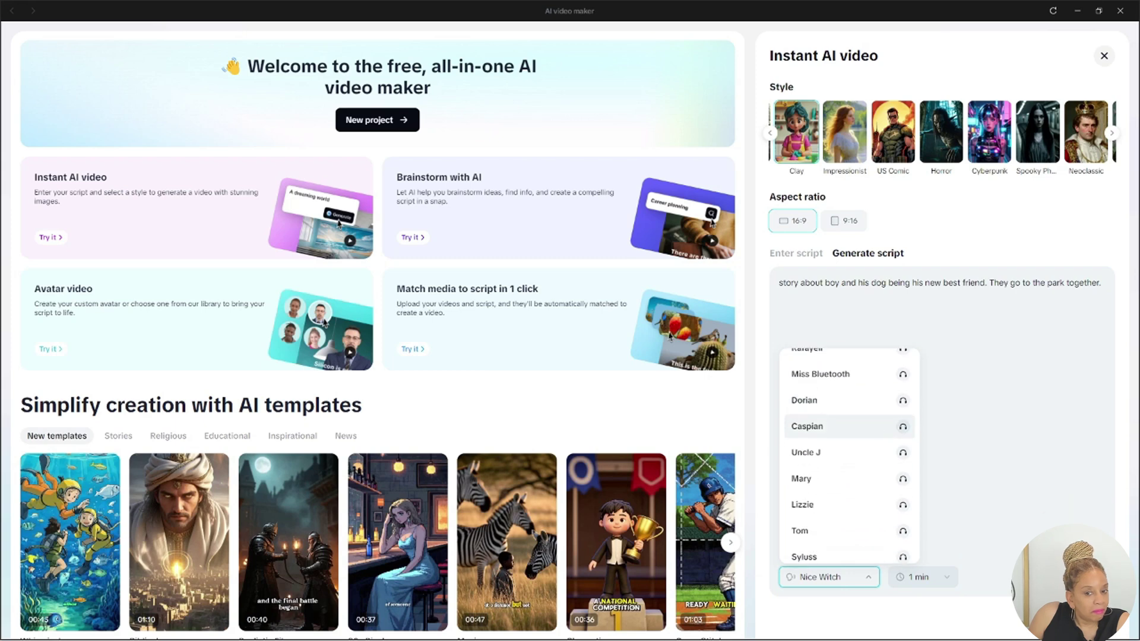
scroll(850, 451, down, 3)
click(903, 473)
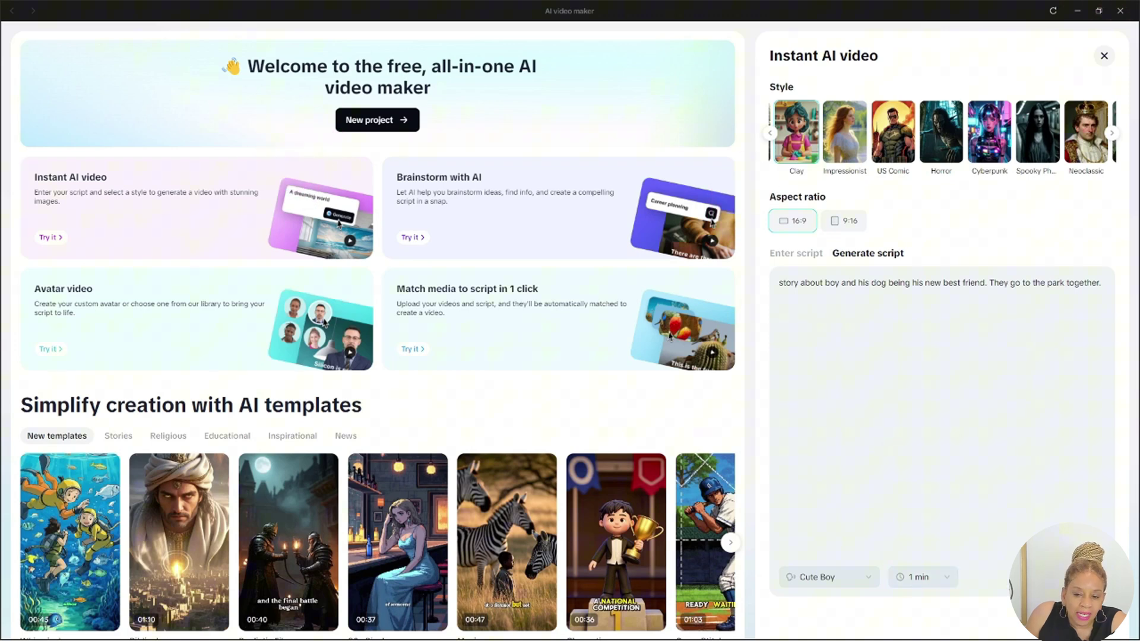
click(923, 577)
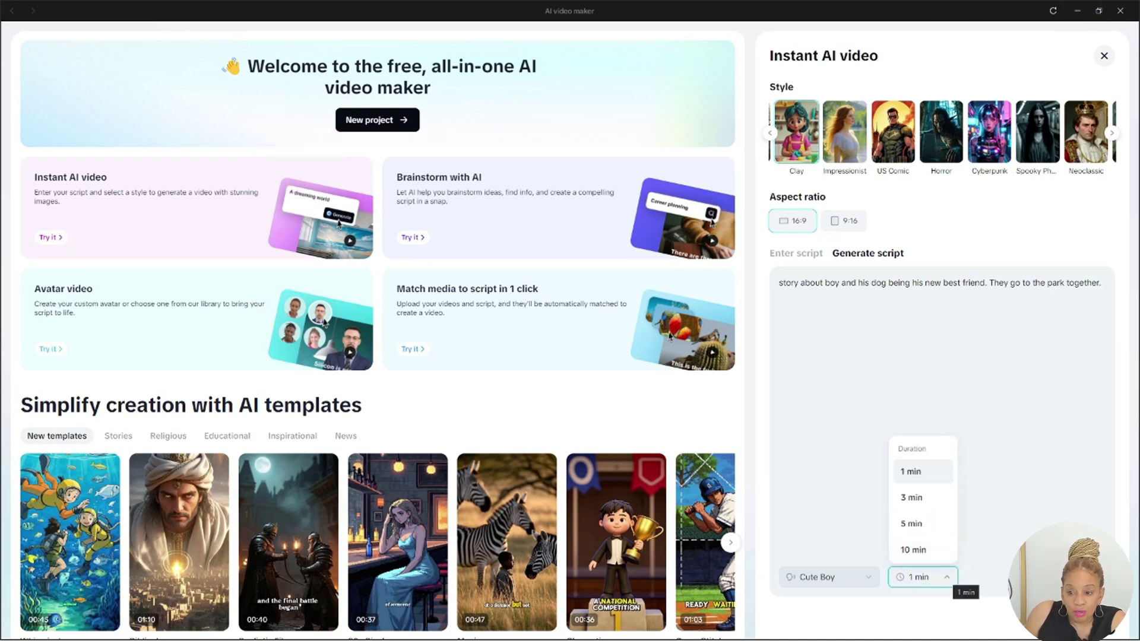
key(Escape)
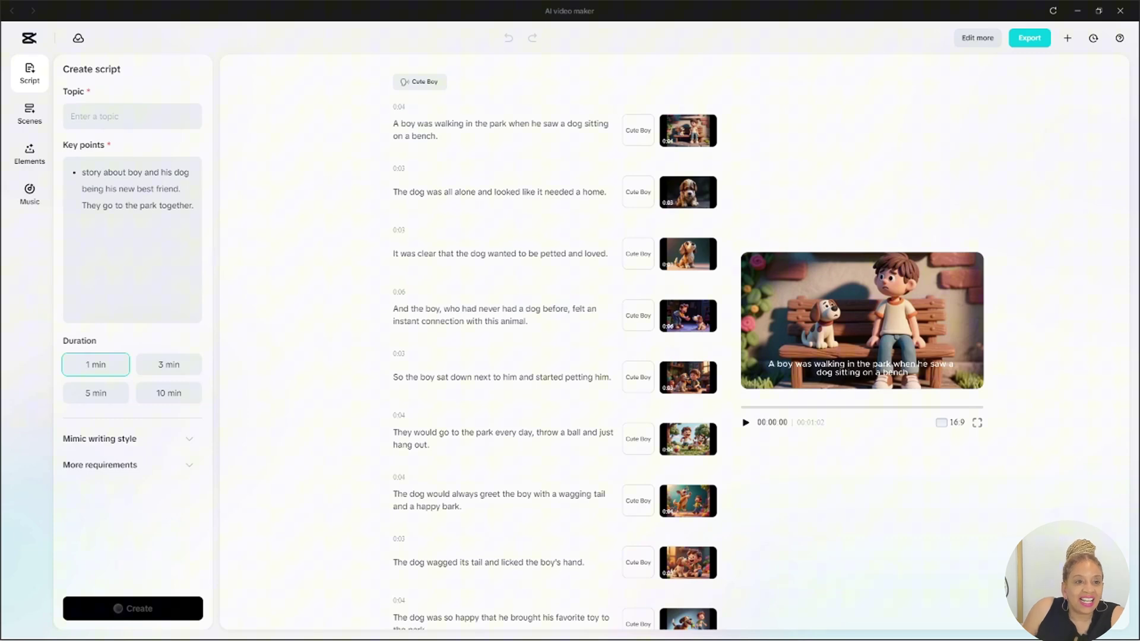
scroll(535, 332, down, 5)
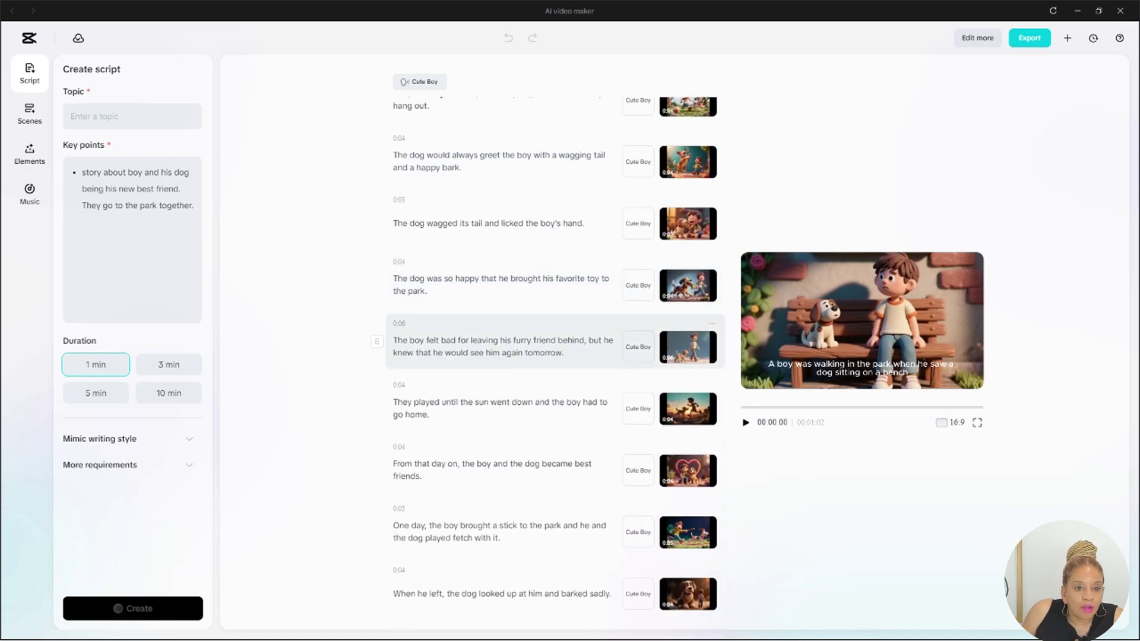
scroll(534, 511, up, 5)
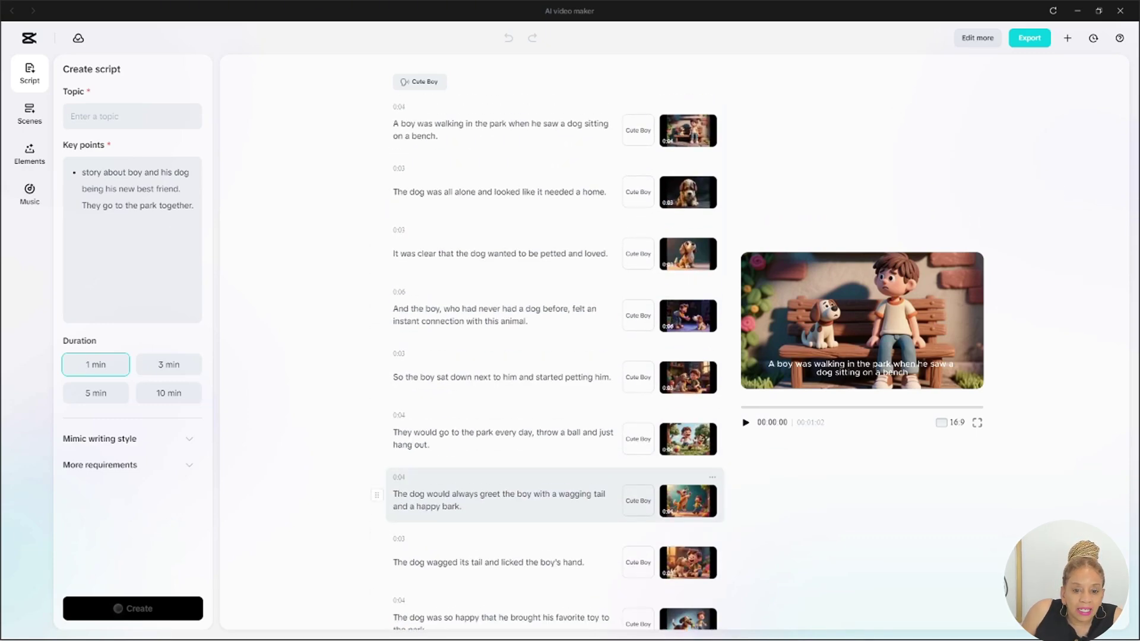
- Search music for 'cartoon' and add Cartoon Background Music to the video
click(29, 153)
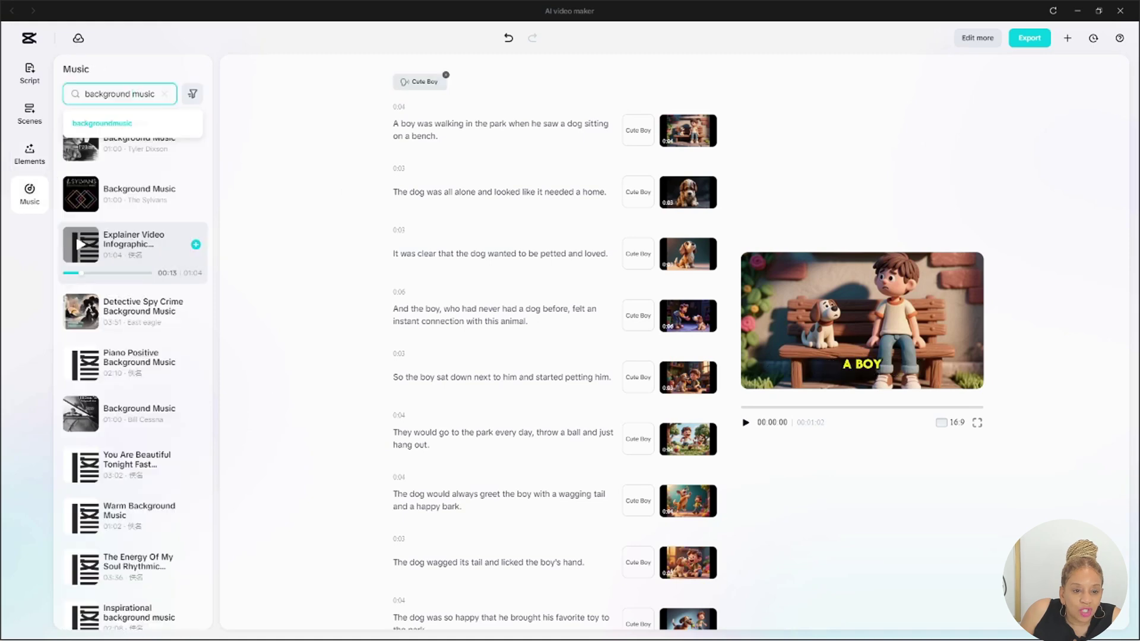
text(rtoon)
key(Return)
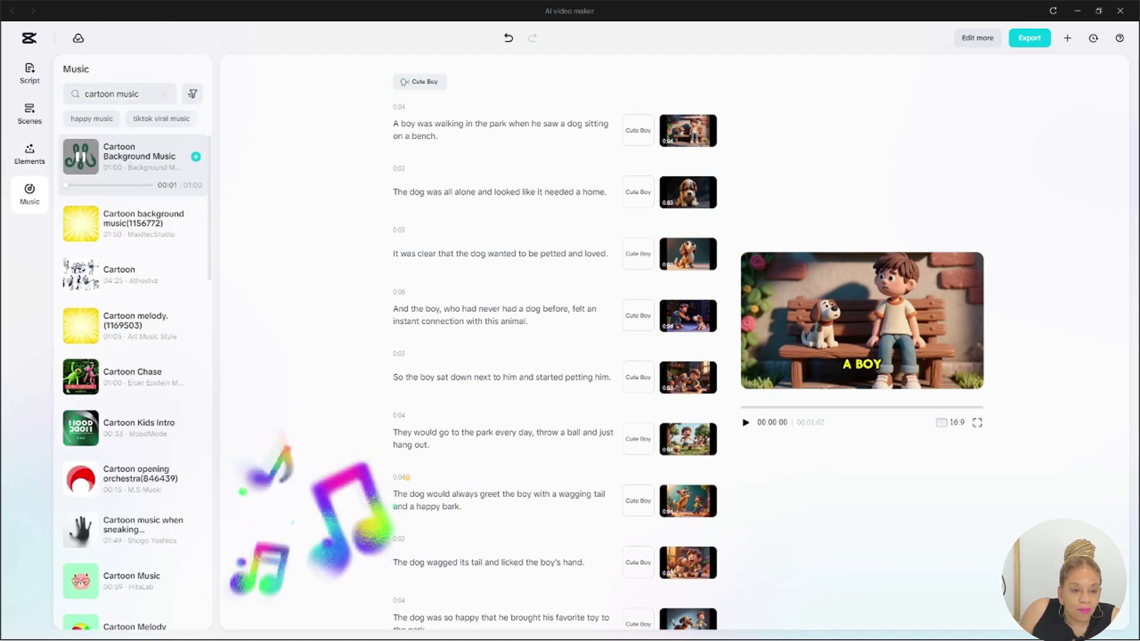
click(195, 156)
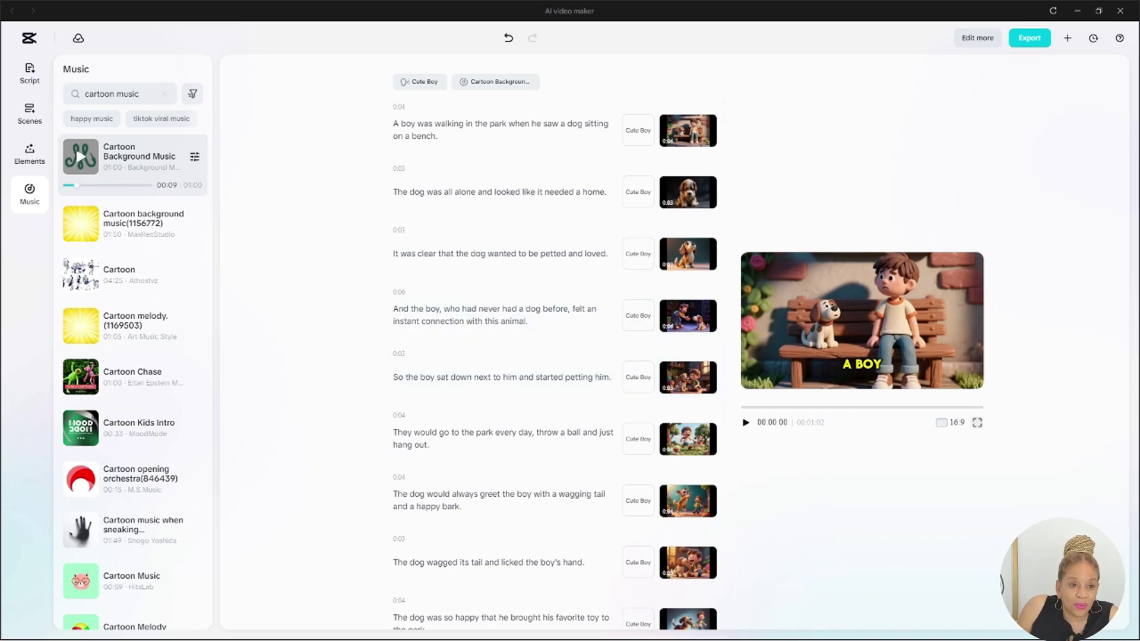
scroll(556, 364, down, 5)
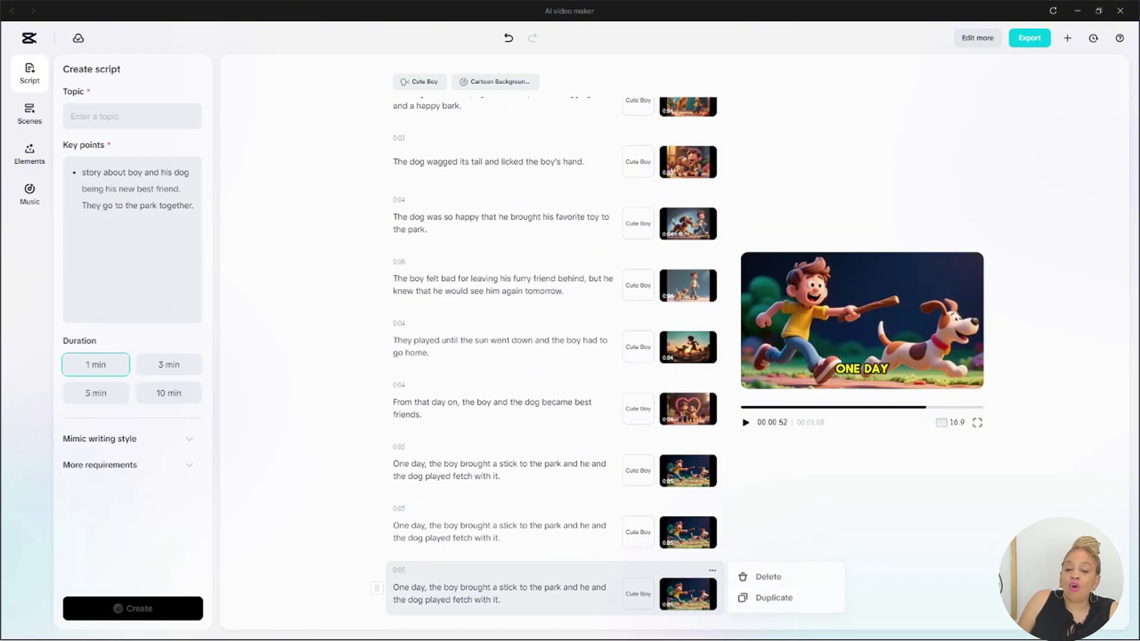
- Delete the duplicate fetch scene and make the last line 'The boy took the dog home, and made him a part of his loving family.'
click(766, 577)
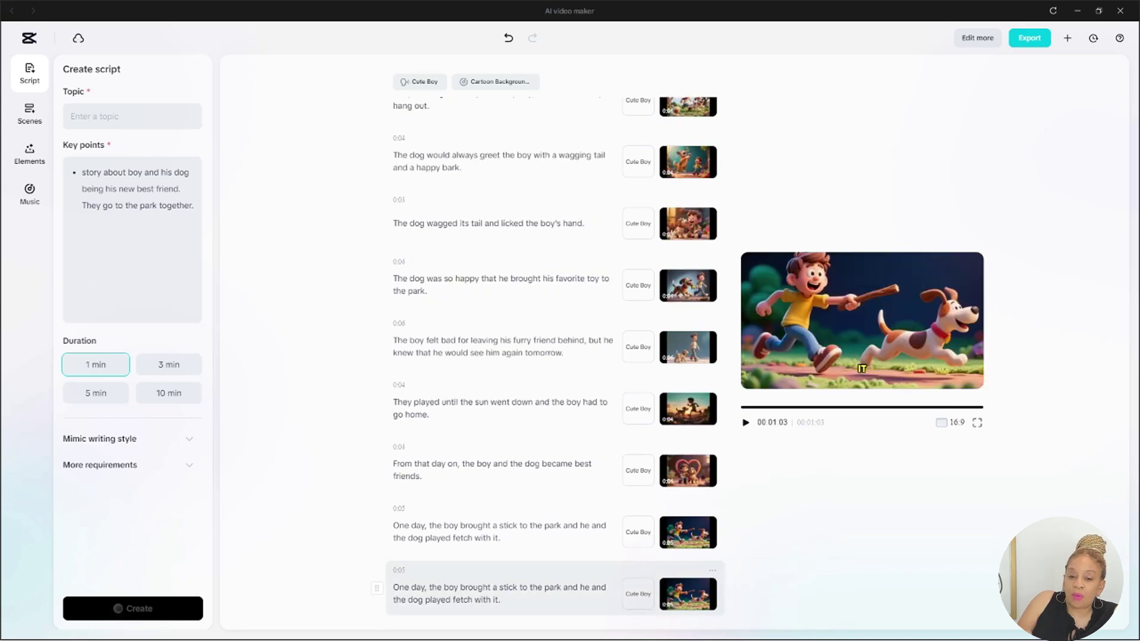
triple_click(475, 593)
key(BackSpace)
text(The b)
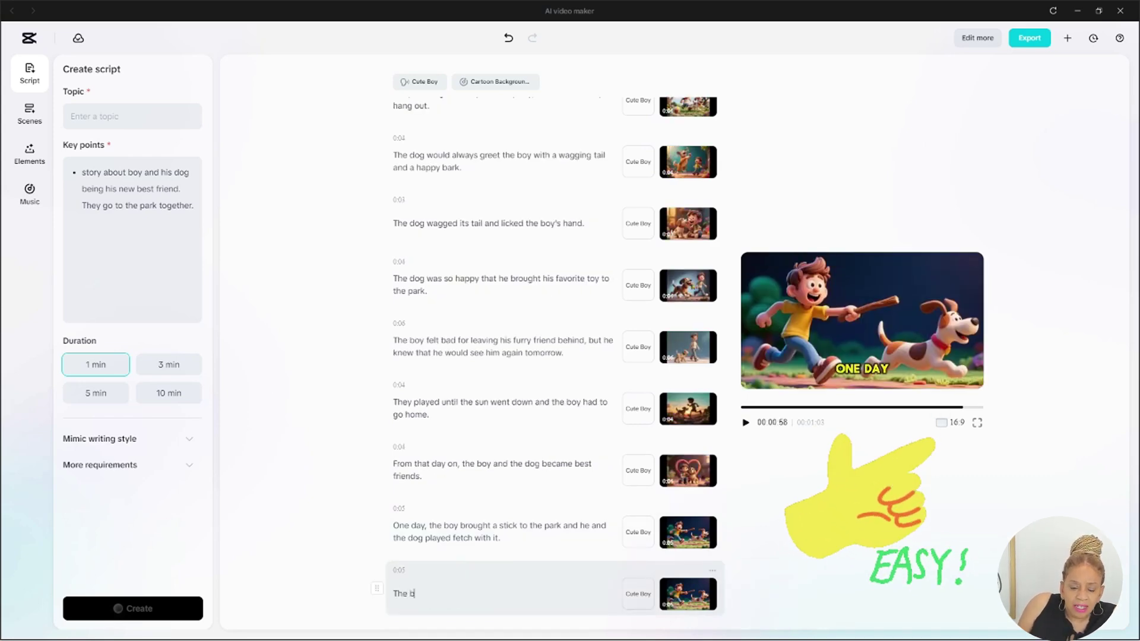
text(oy took the dog home, and made him a part)
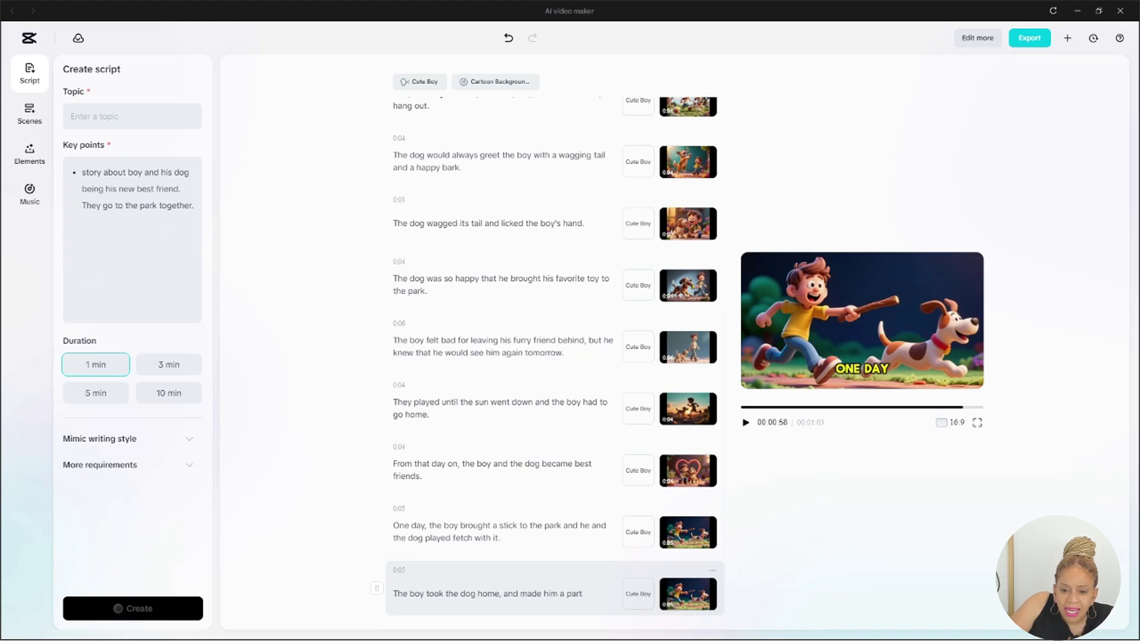
text(mily)
key(BackSpace)
key(BackSpace)
key(BackSpace)
key(BackSpace)
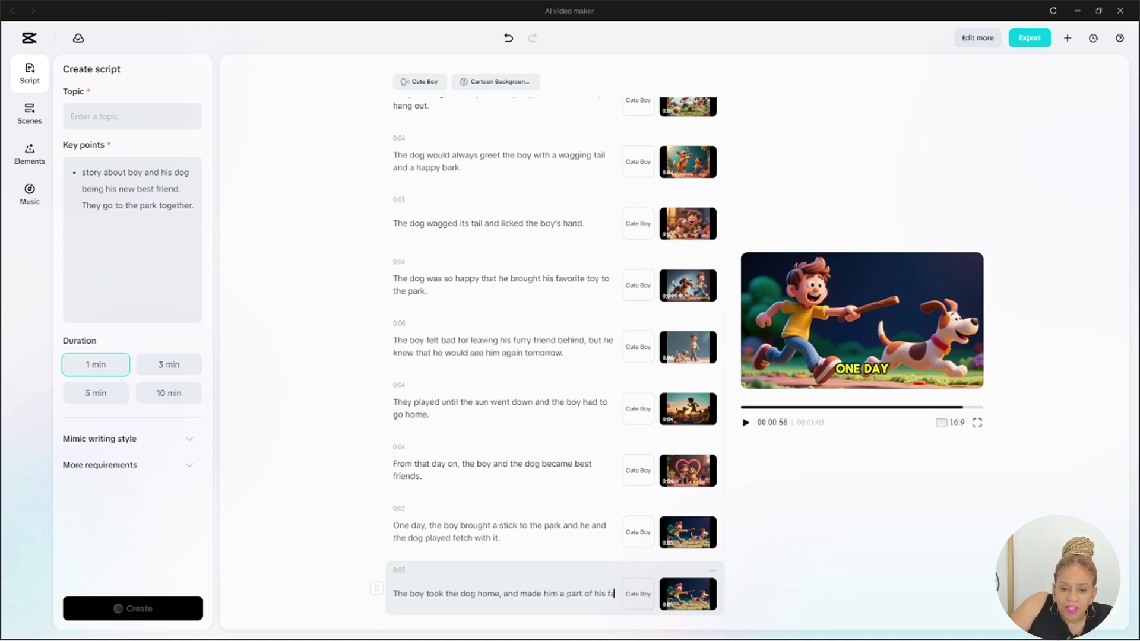
text(loving family.)
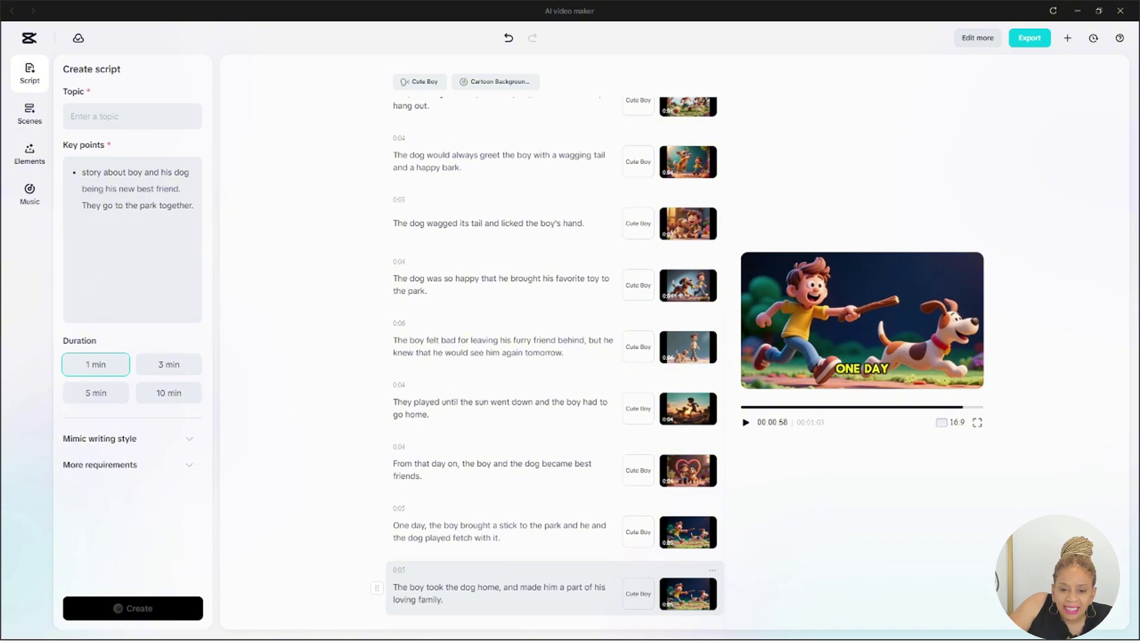
- Edit the last scene's AI media description to show the boy hugging the dog with his family
click(674, 595)
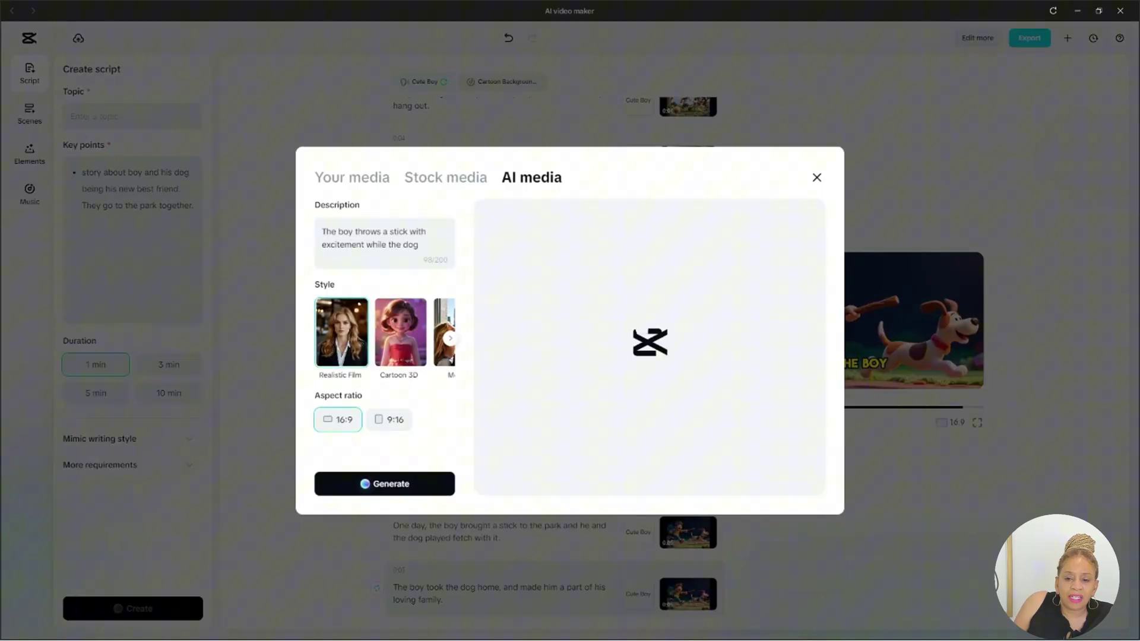
drag(354, 232, 427, 232)
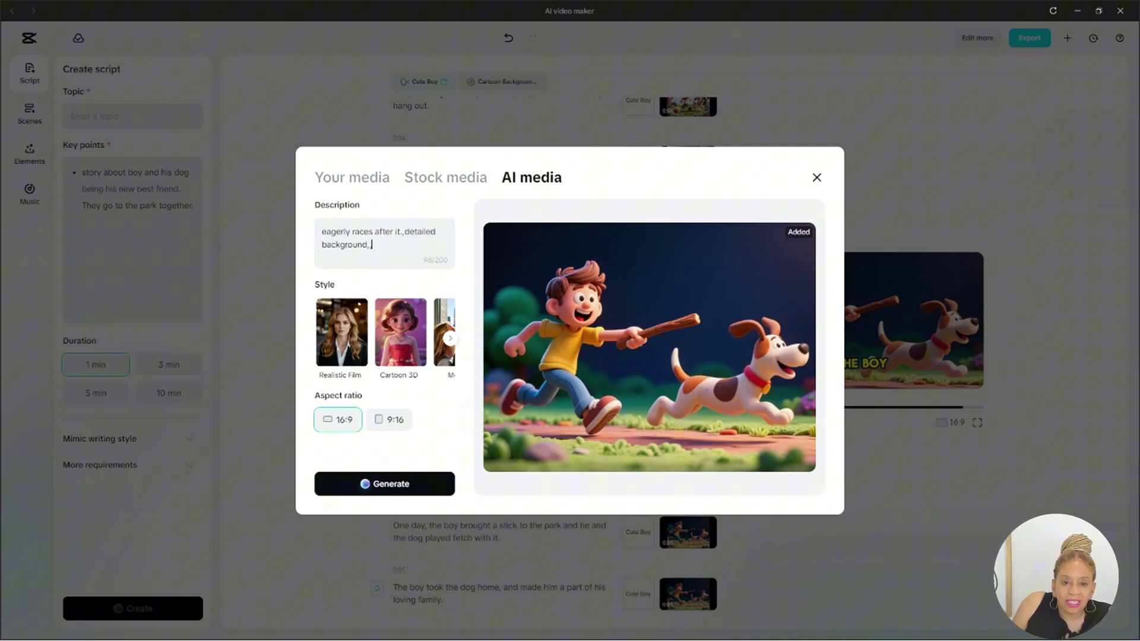
click(674, 595)
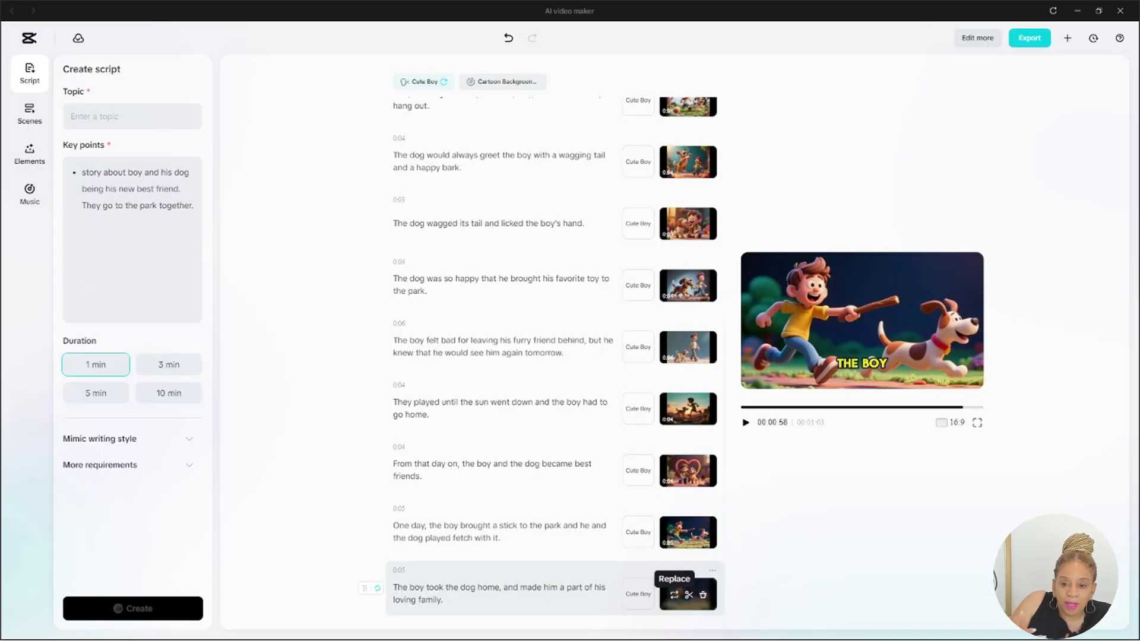
click(674, 595)
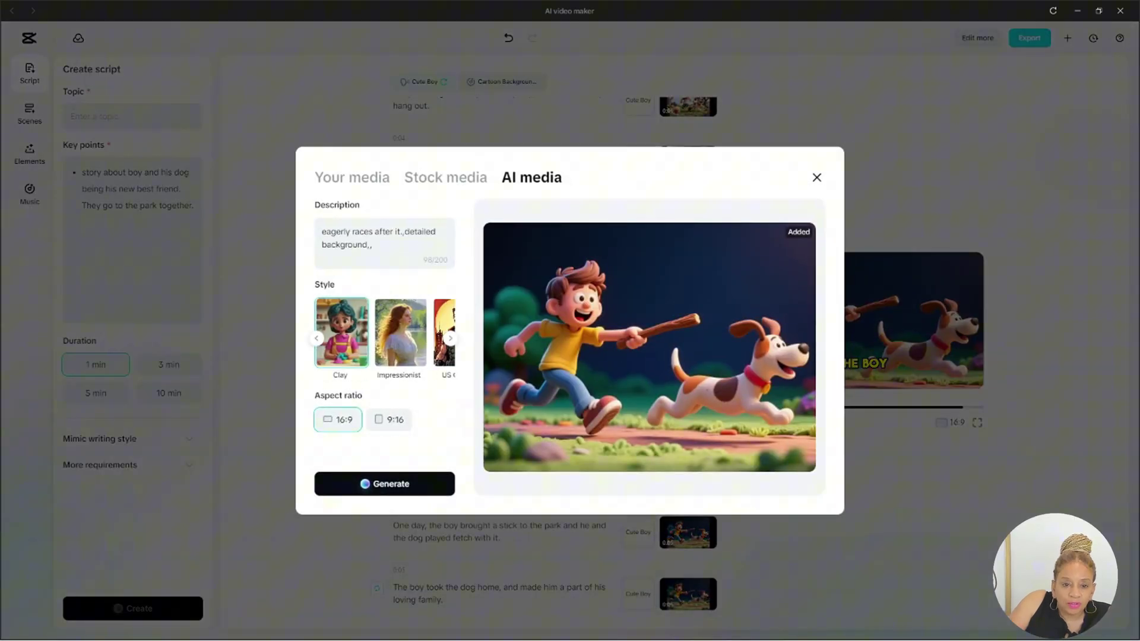
key(shift+Up)
key(shift+Up)
key(shift+Up)
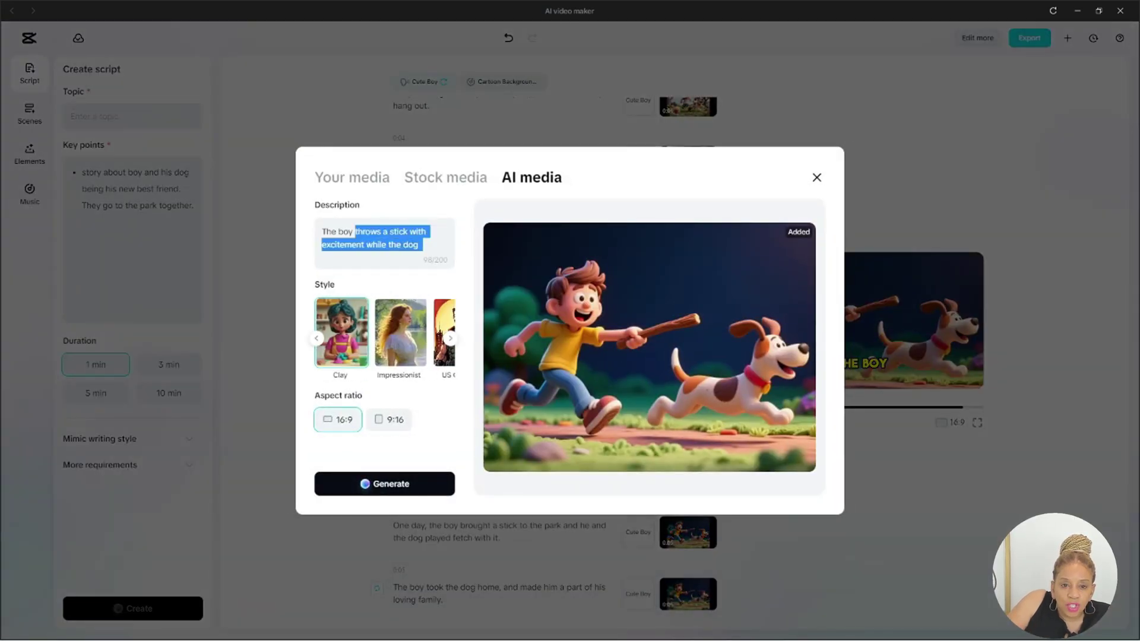
text(h)
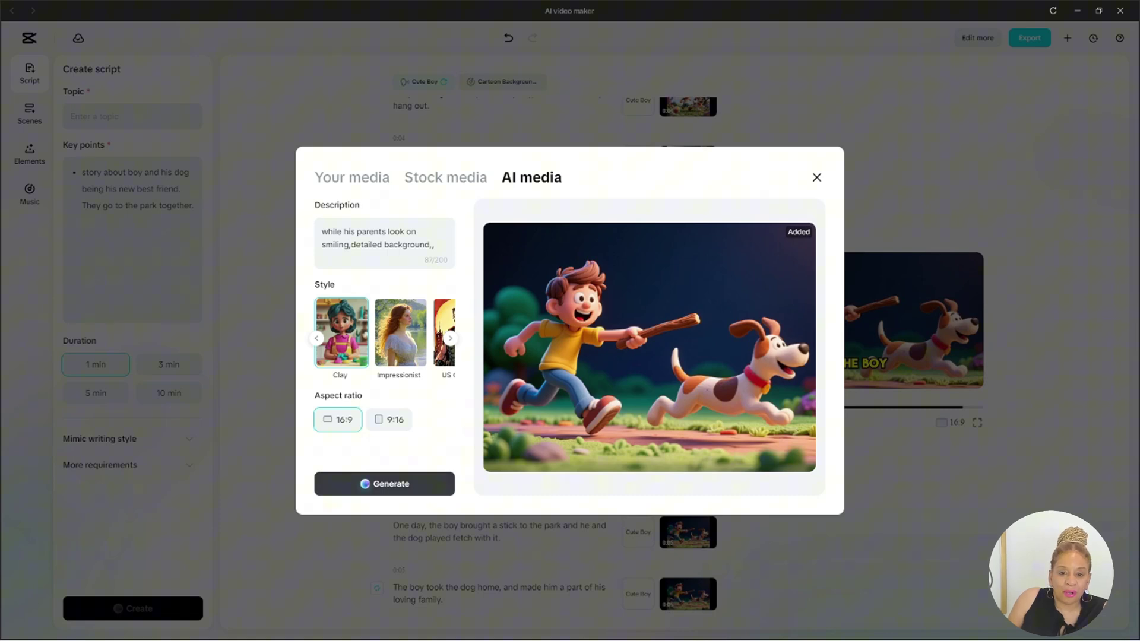
- Generate clay-style images and add the first family picture to the final scene
click(385, 484)
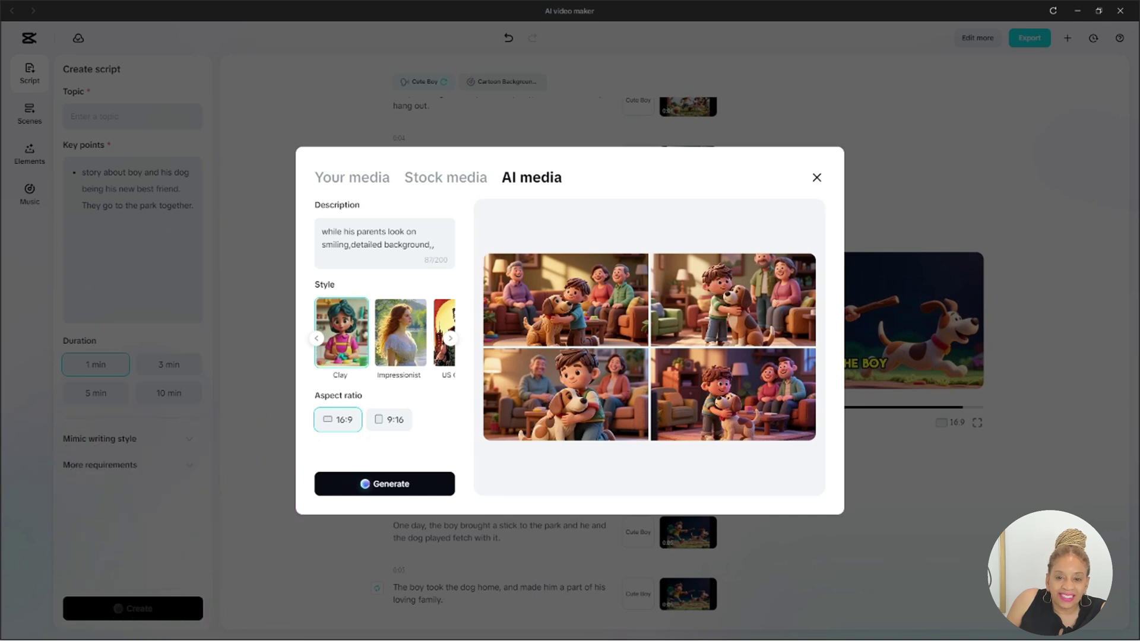
mouse_move(566, 300)
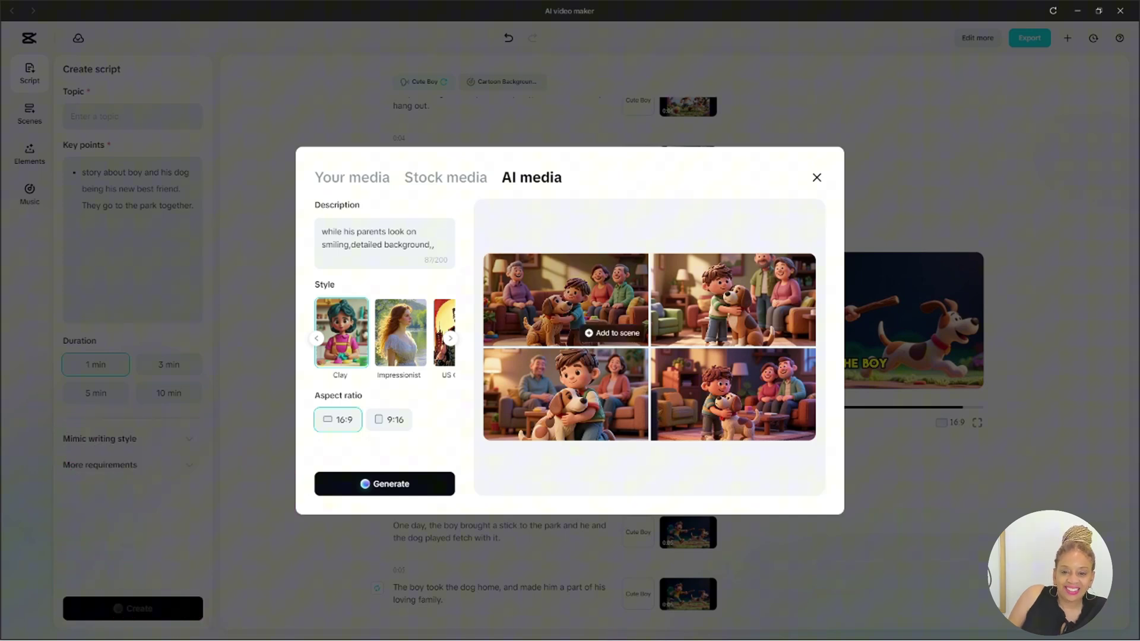
click(613, 333)
key(Escape)
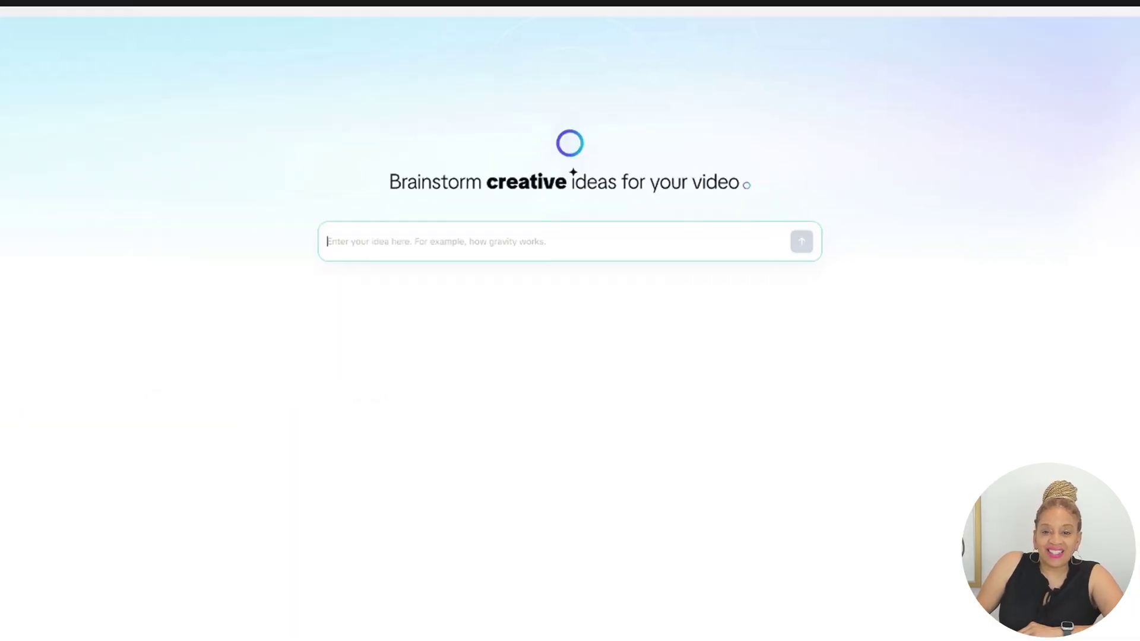
- Brainstorm 'top 5 money saving tips for 2025' and zoom in on the five topic cards
text(top 5 m)
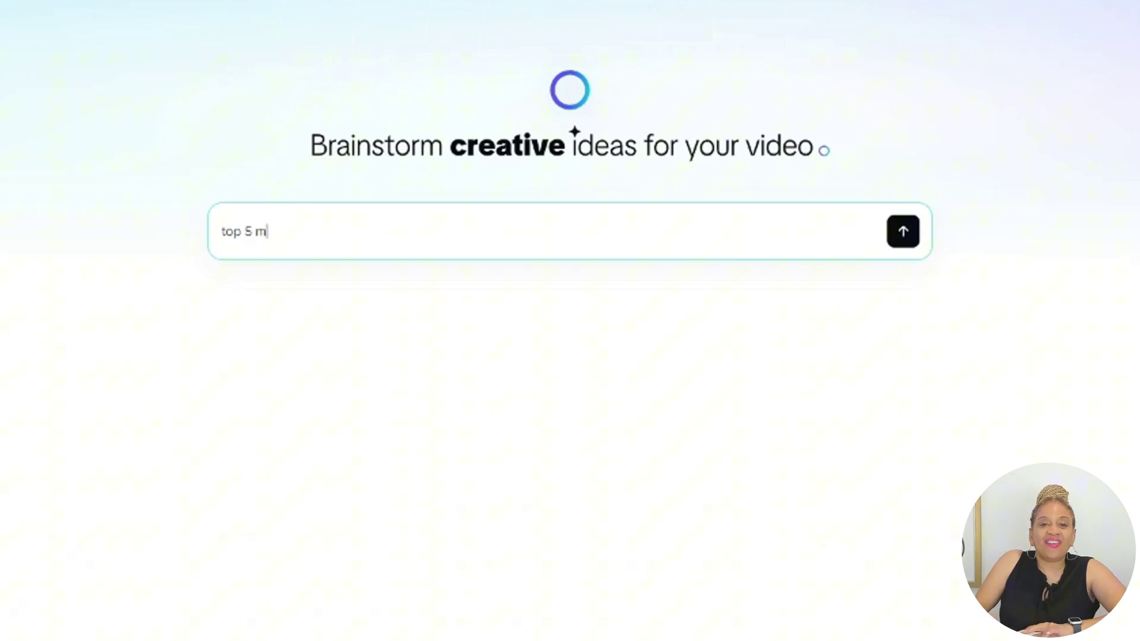
text(oney s)
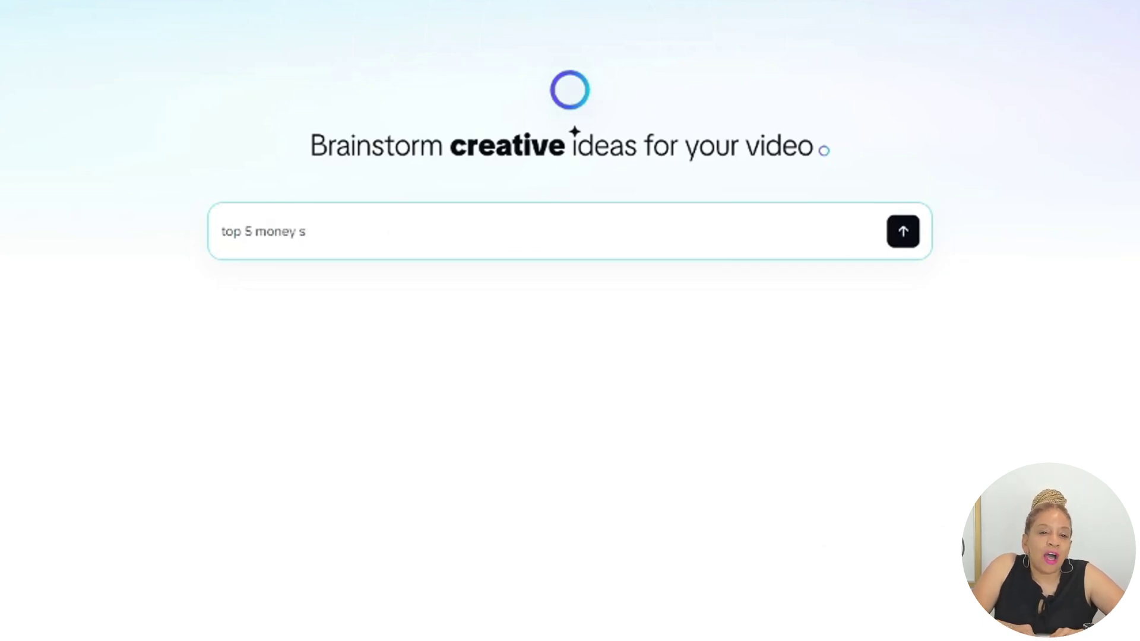
text(aving )
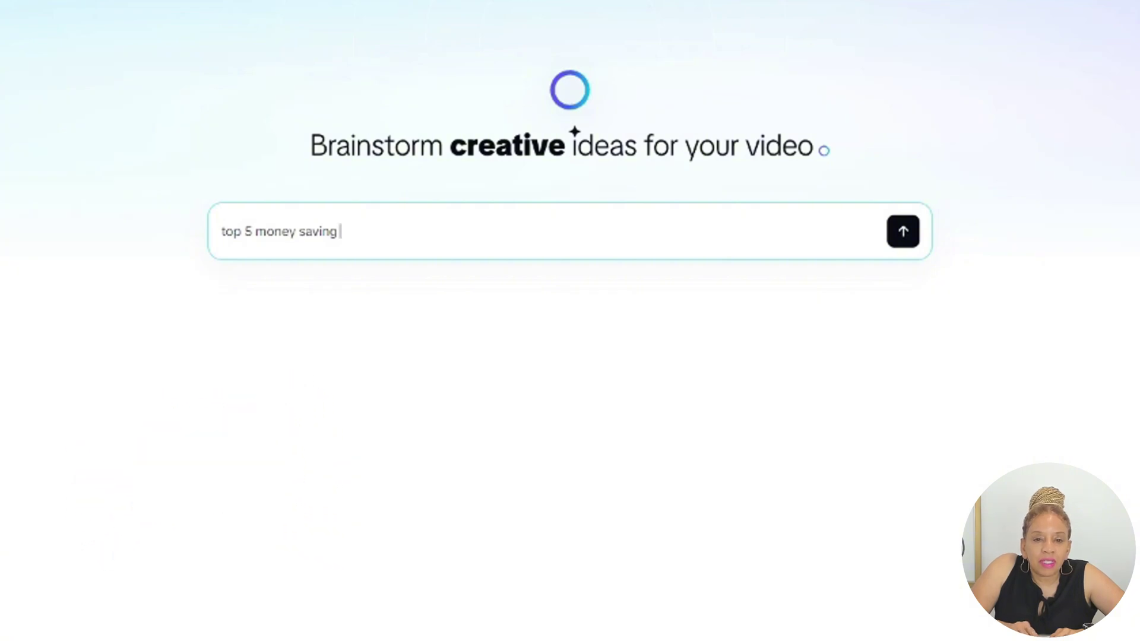
text(tips)
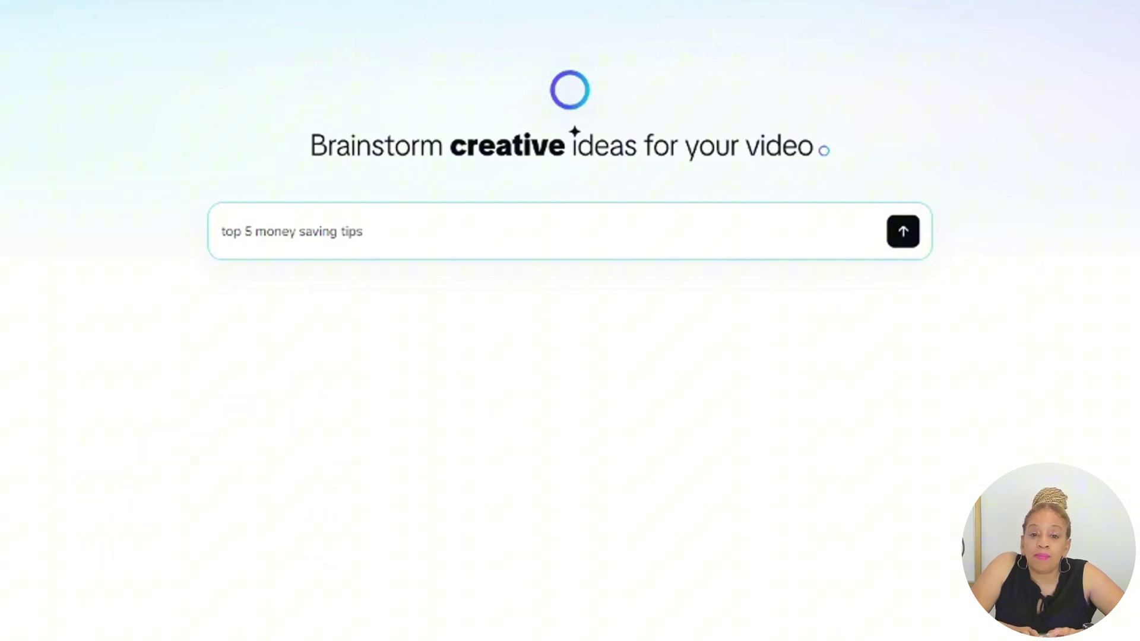
text( for 2025)
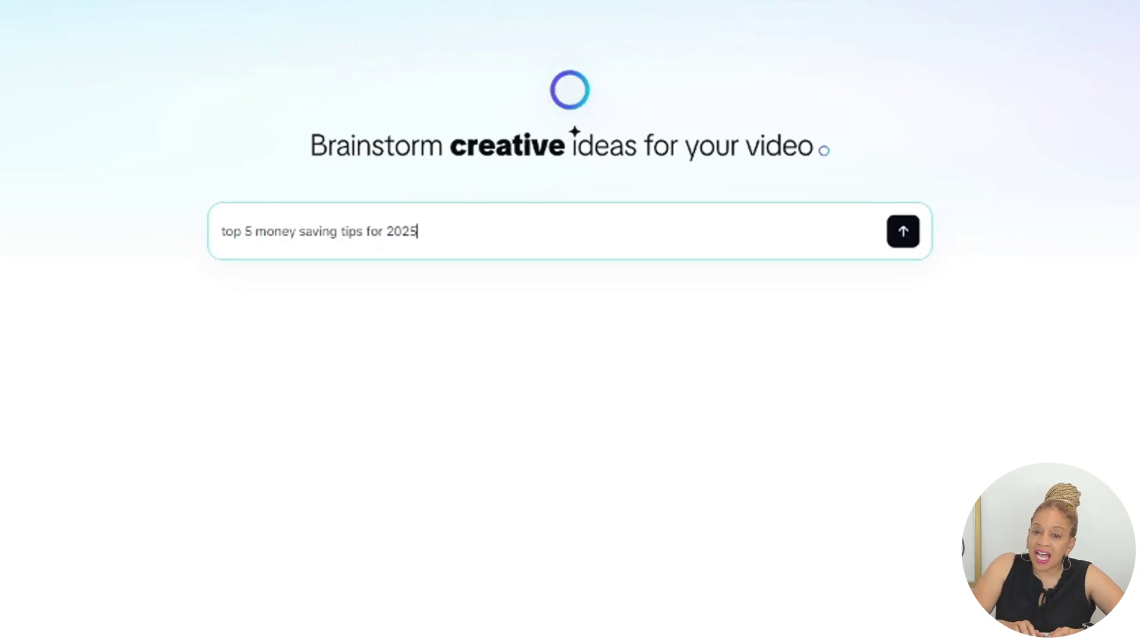
key(Return)
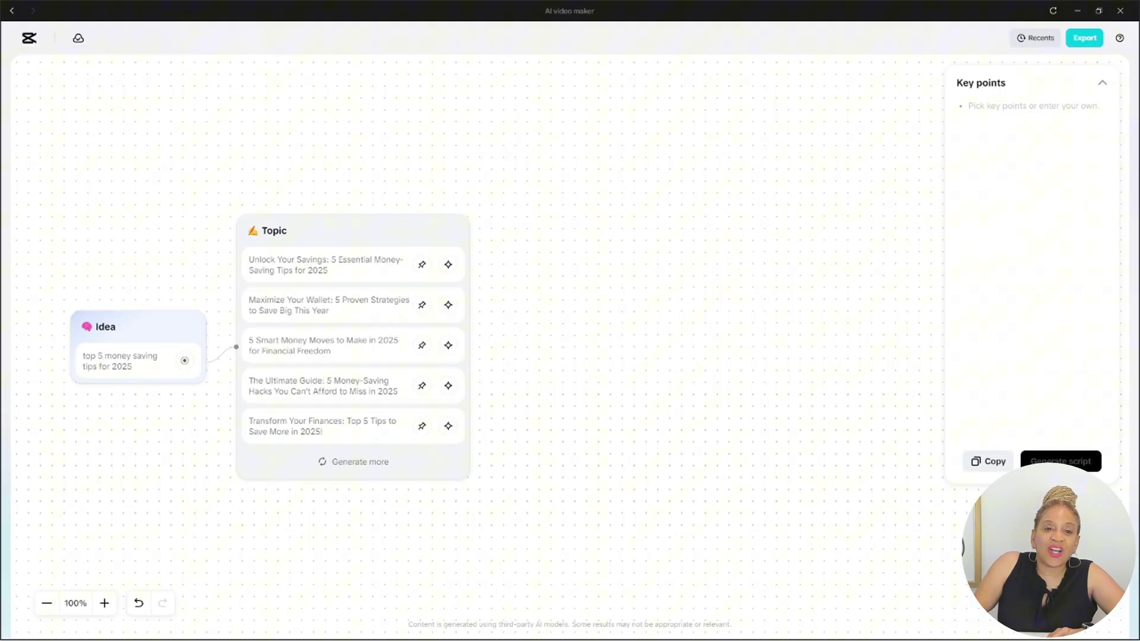
click(104, 604)
click(104, 603)
click(104, 603)
click(104, 604)
click(104, 603)
click(104, 603)
click(104, 604)
click(104, 603)
click(104, 604)
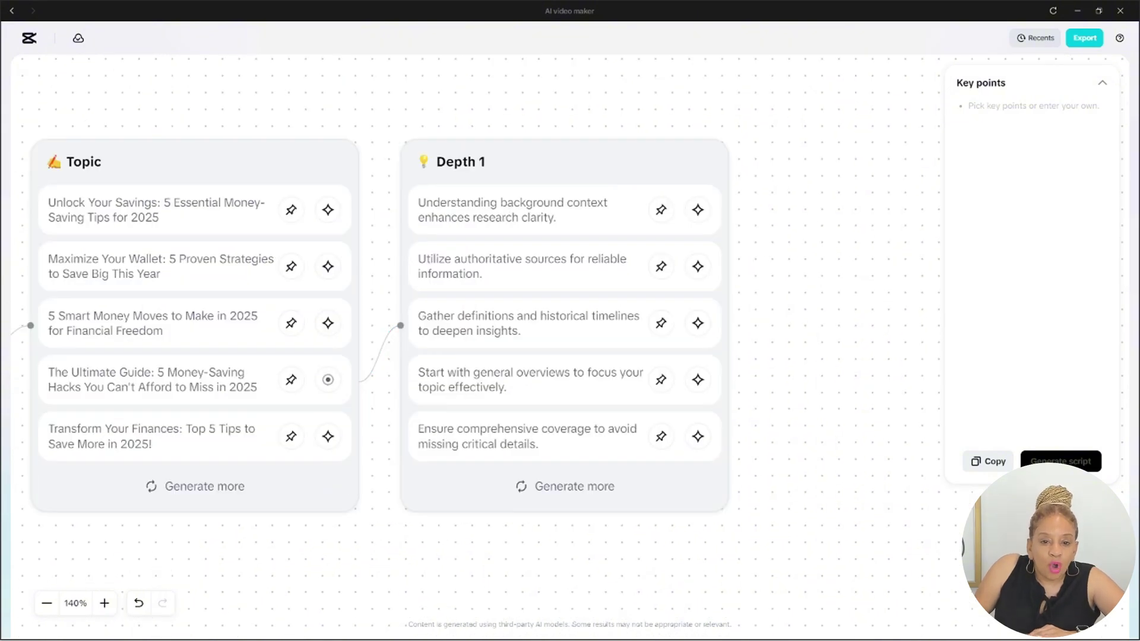
- Pin the Ultimate Guide topic and the comprehensive-coverage point to Key points
click(291, 380)
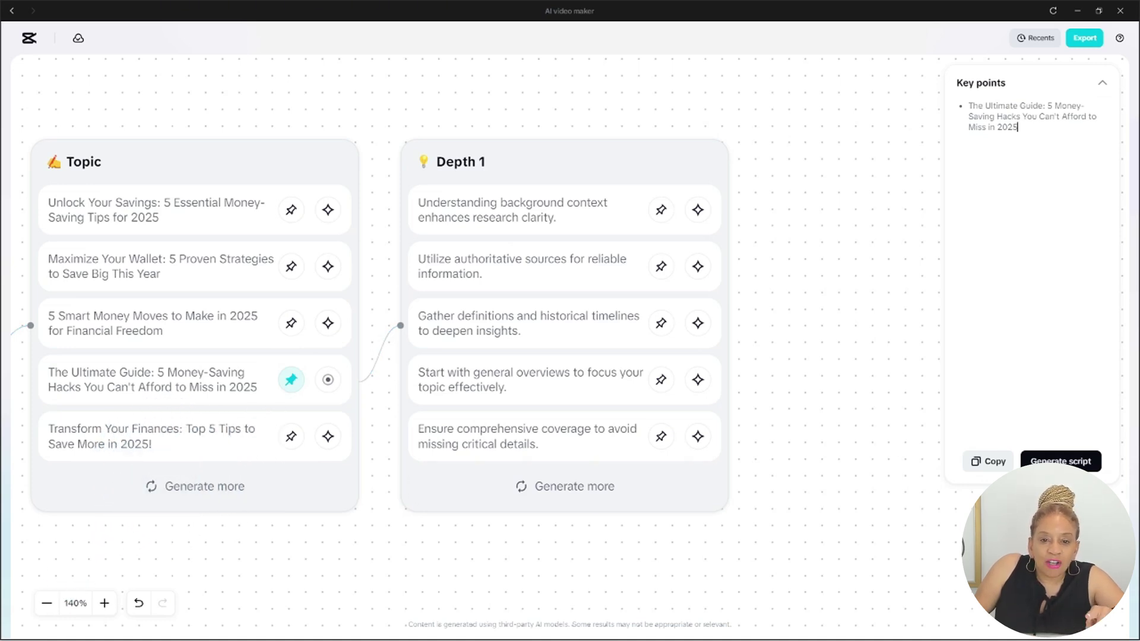
click(660, 437)
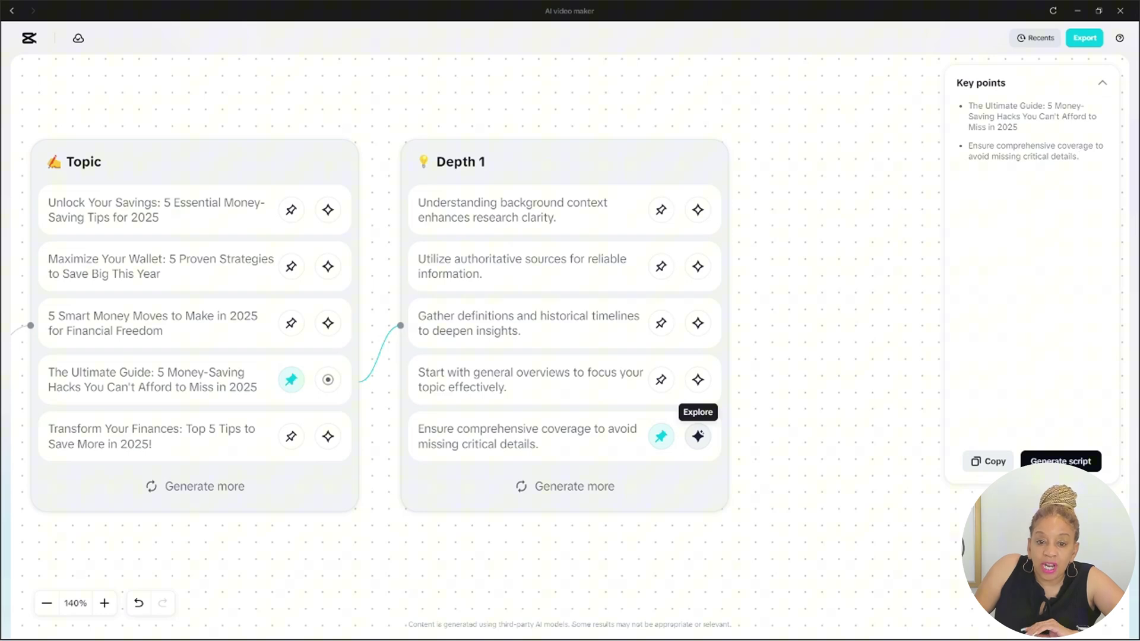
- Set up the script with the extra requirement 'use a fun and informal tone'
click(1061, 461)
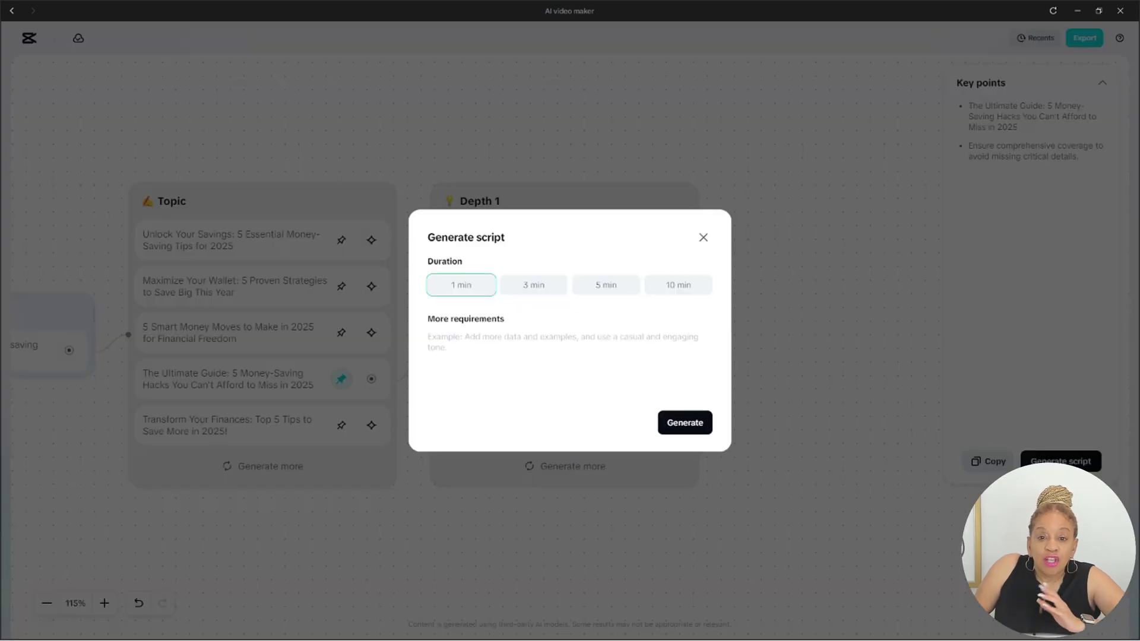
text(use a fun )
text(and informal tomne)
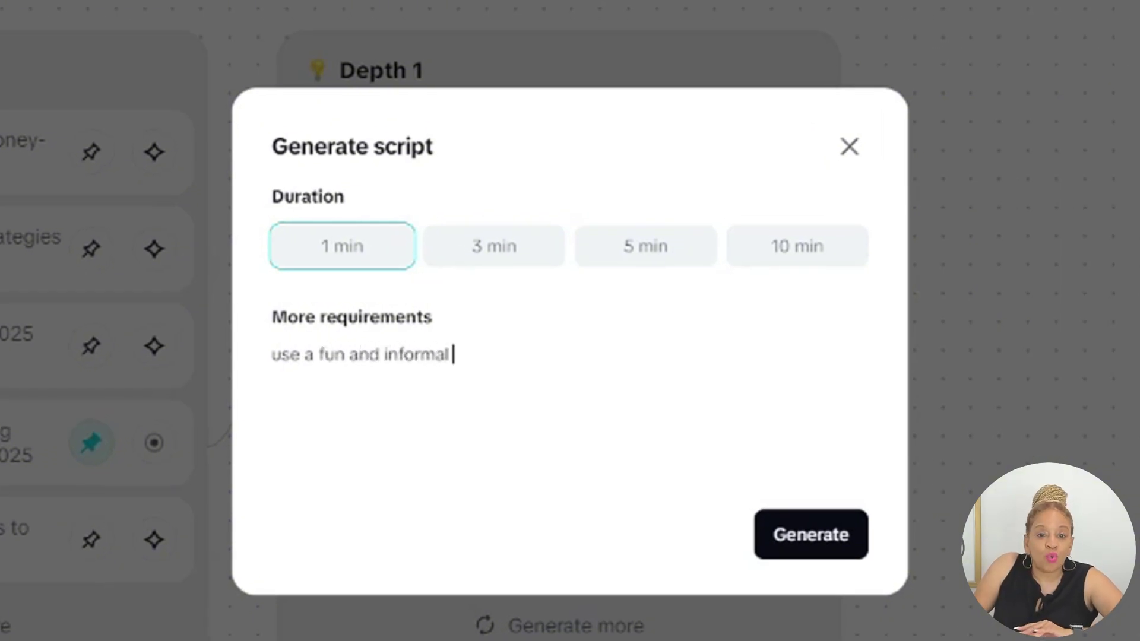
key(BackSpace)
key(BackSpace)
key(BackSpace)
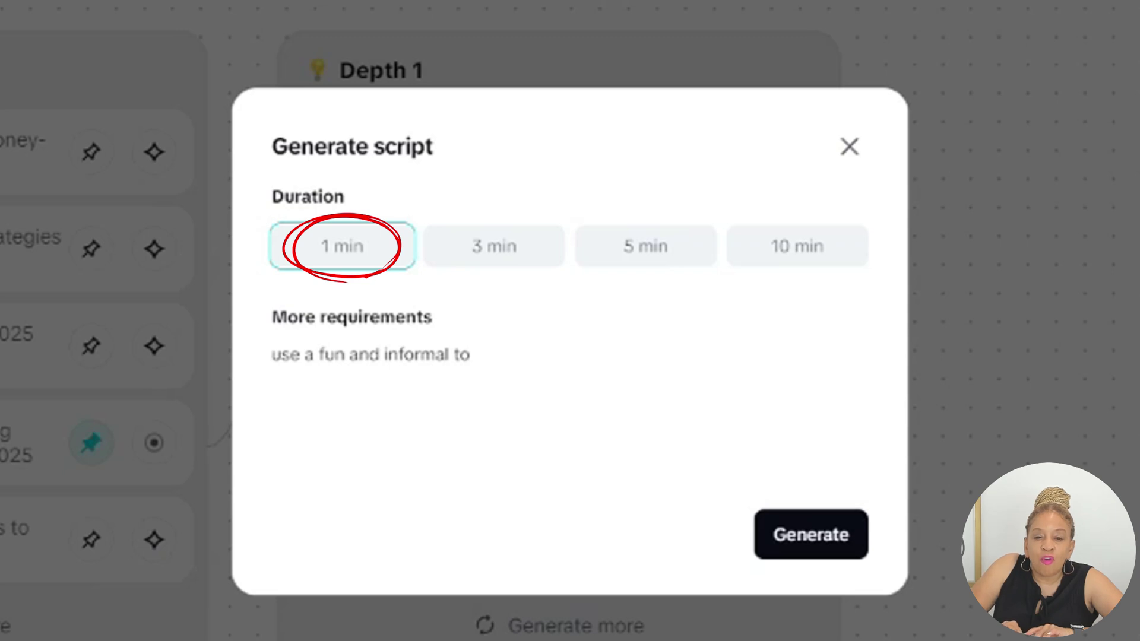
text(ne)
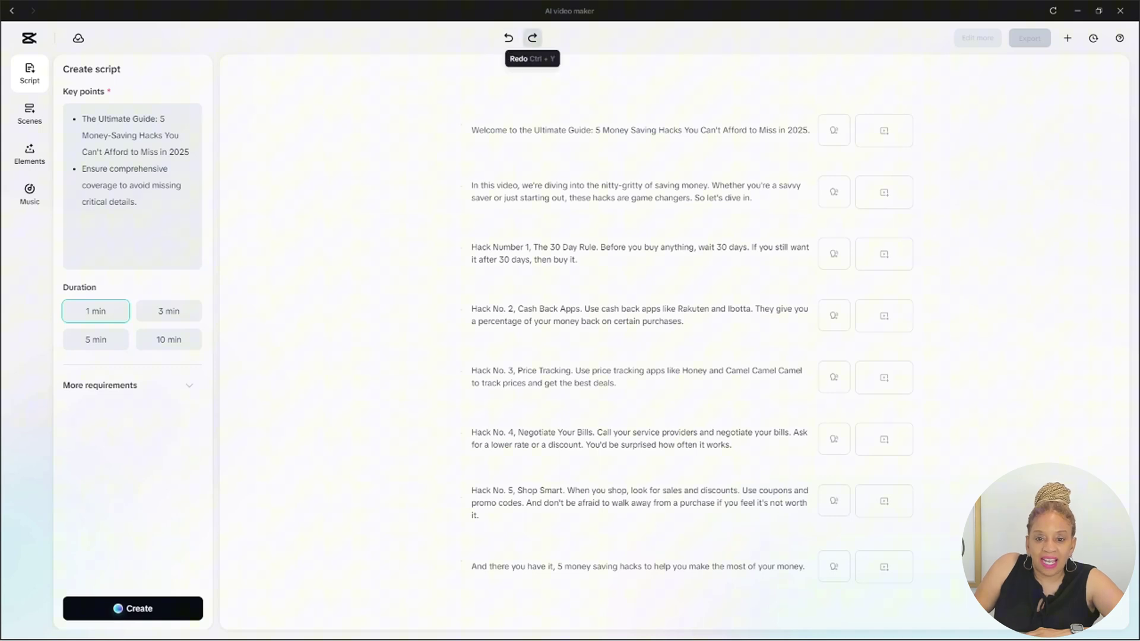
- Redo the three undone edits so the hack headings read 'Hack Number' again
click(533, 38)
click(533, 38)
click(532, 38)
click(532, 38)
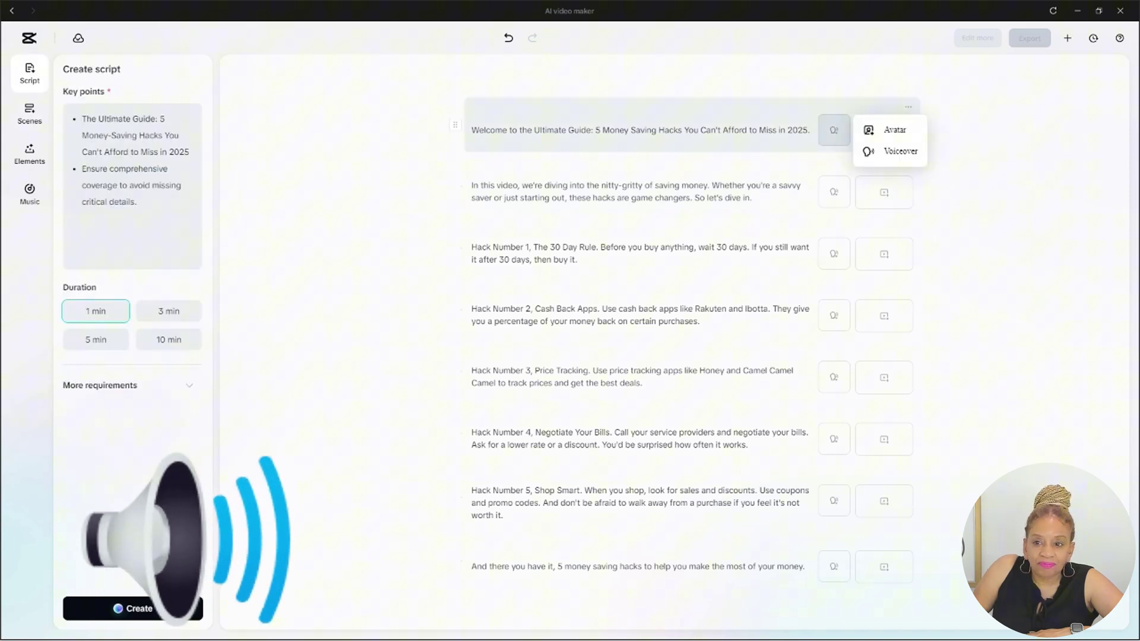
mouse_move(131, 285)
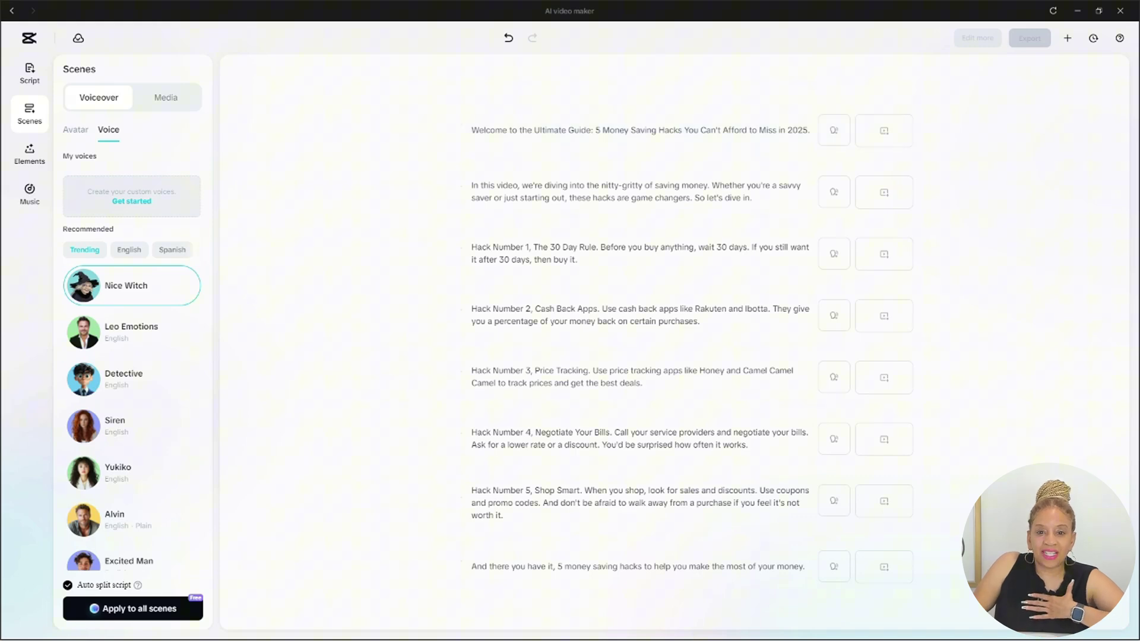
- Create a custom recorded voice, name it 'CC voice', and play it back
click(131, 202)
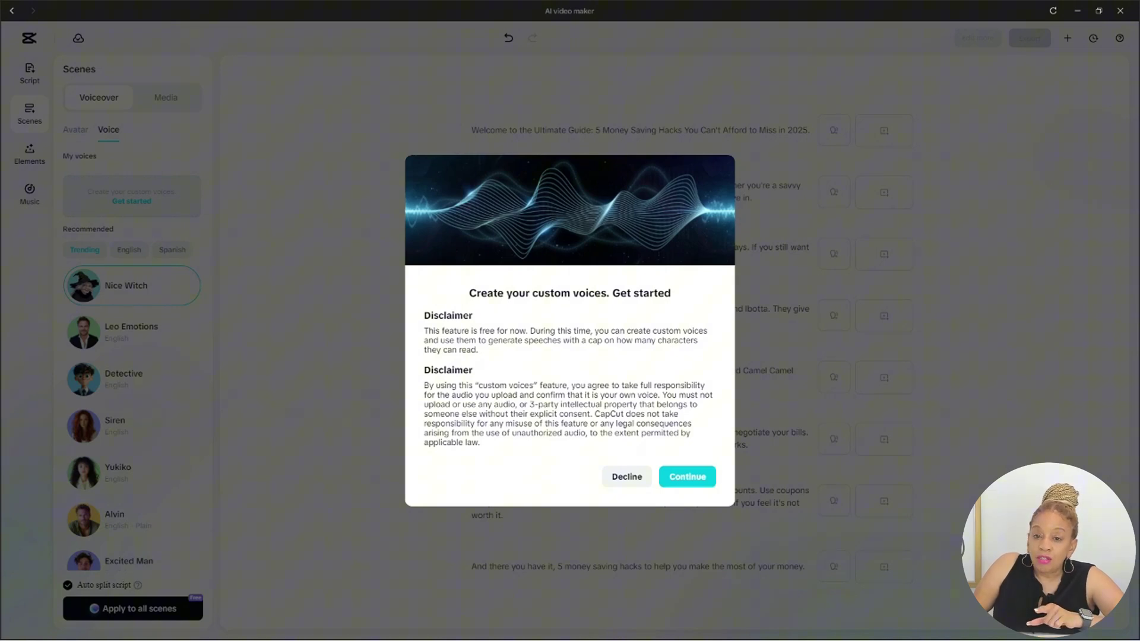
key(Return)
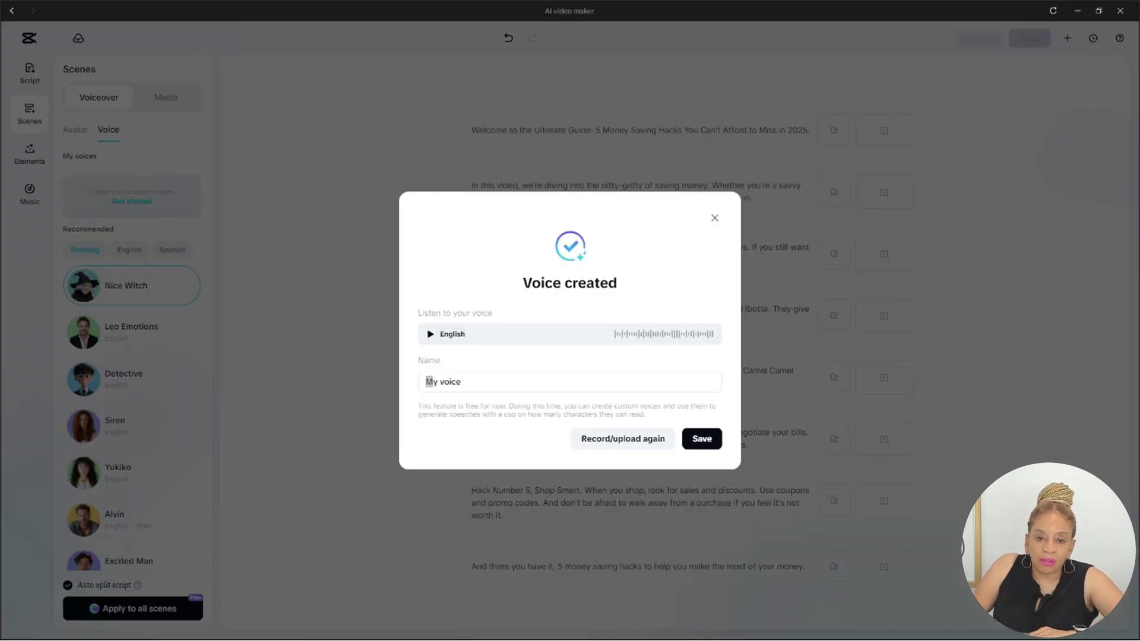
double_click(429, 382)
text(CeC)
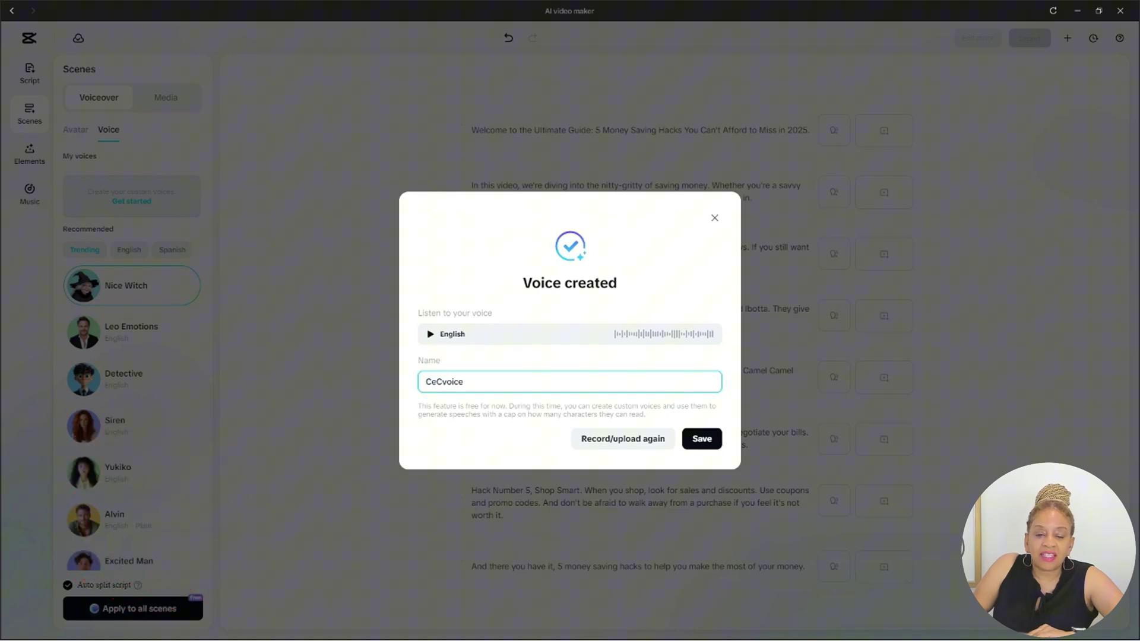
key(BackSpace)
key(BackSpace)
text(C)
click(431, 334)
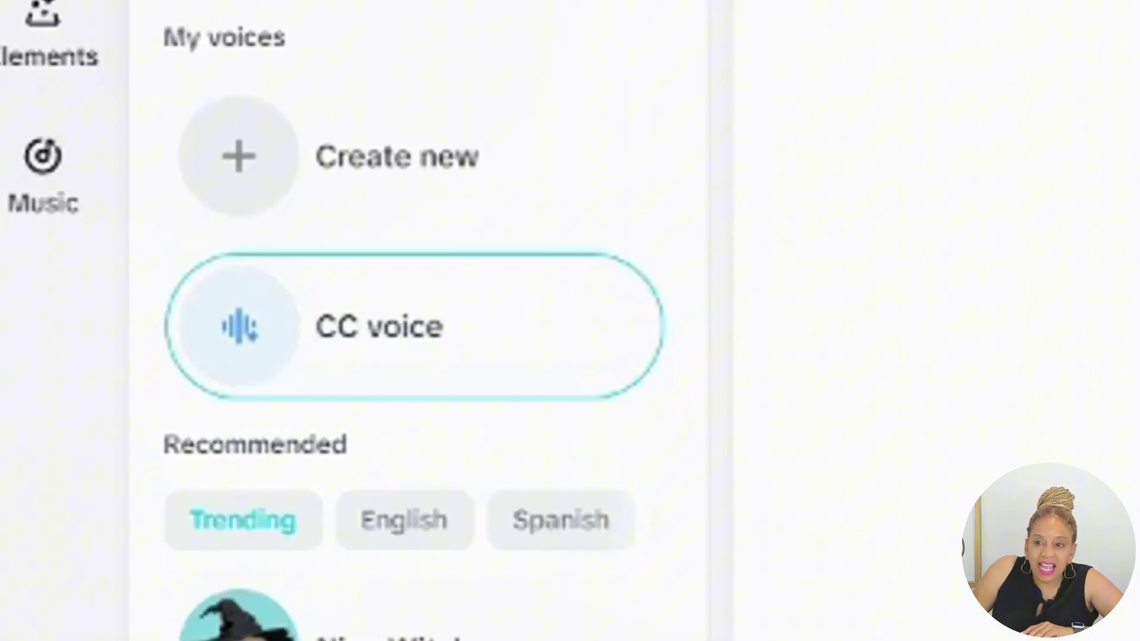
- Preview CC voice and apply it as the voiceover for every scene
click(239, 325)
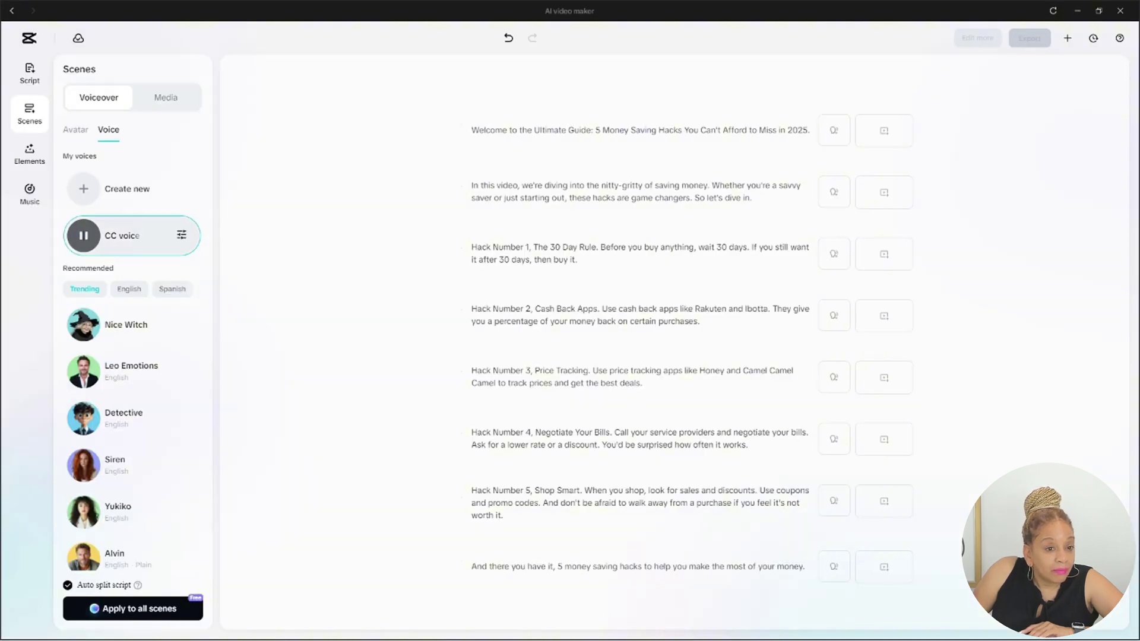
click(133, 609)
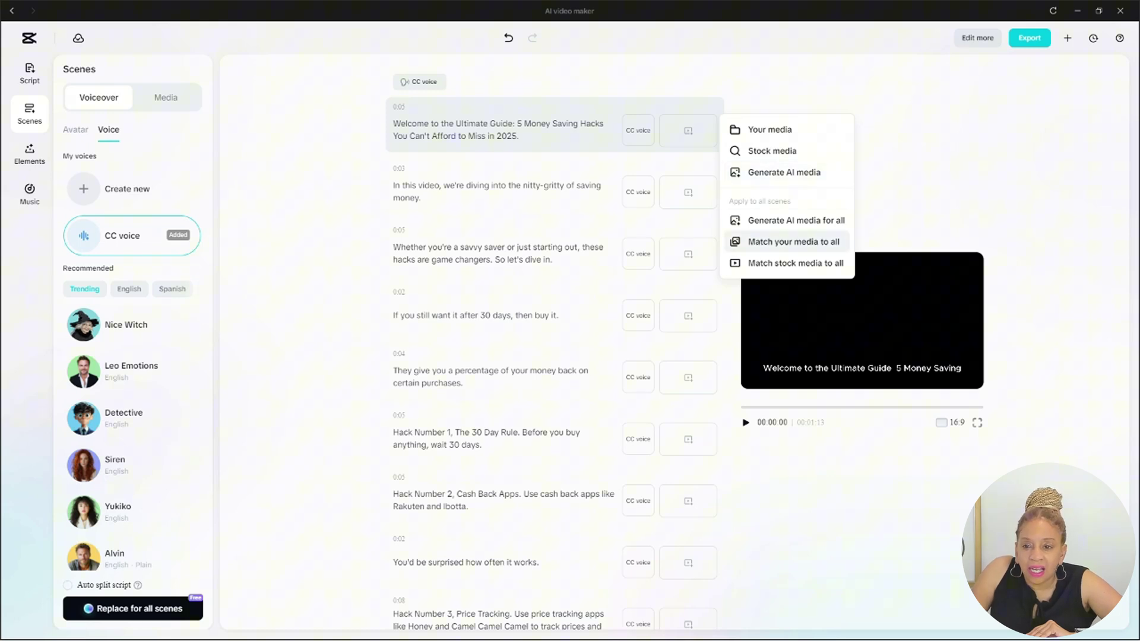
- Choose AI-generated media for all scenes in the Photograph style
click(796, 220)
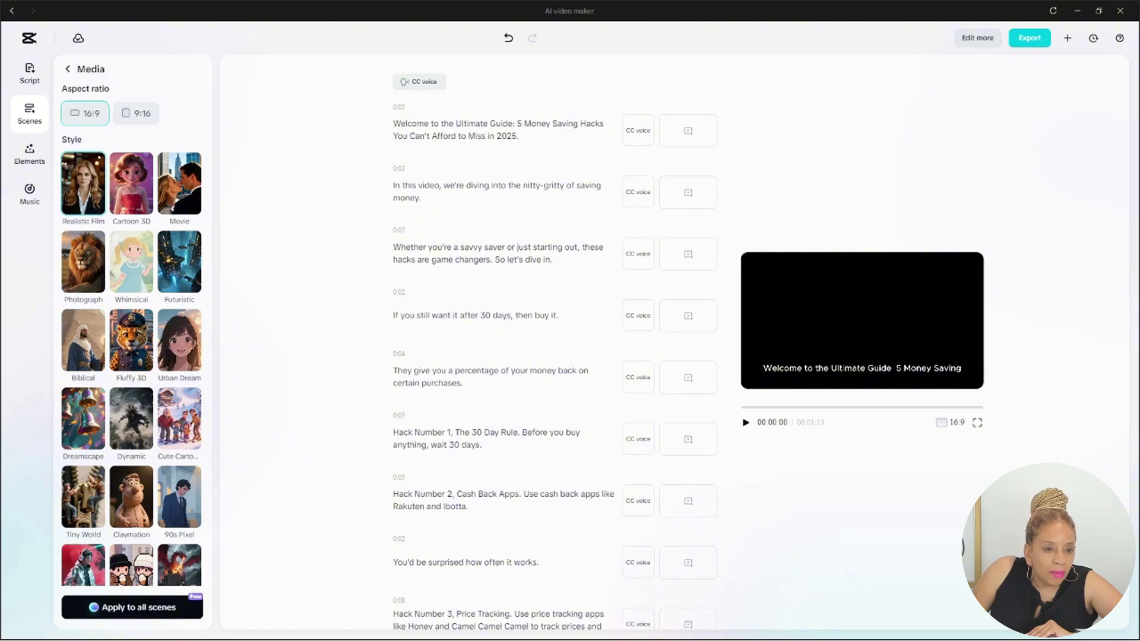
scroll(132, 368, down, 2)
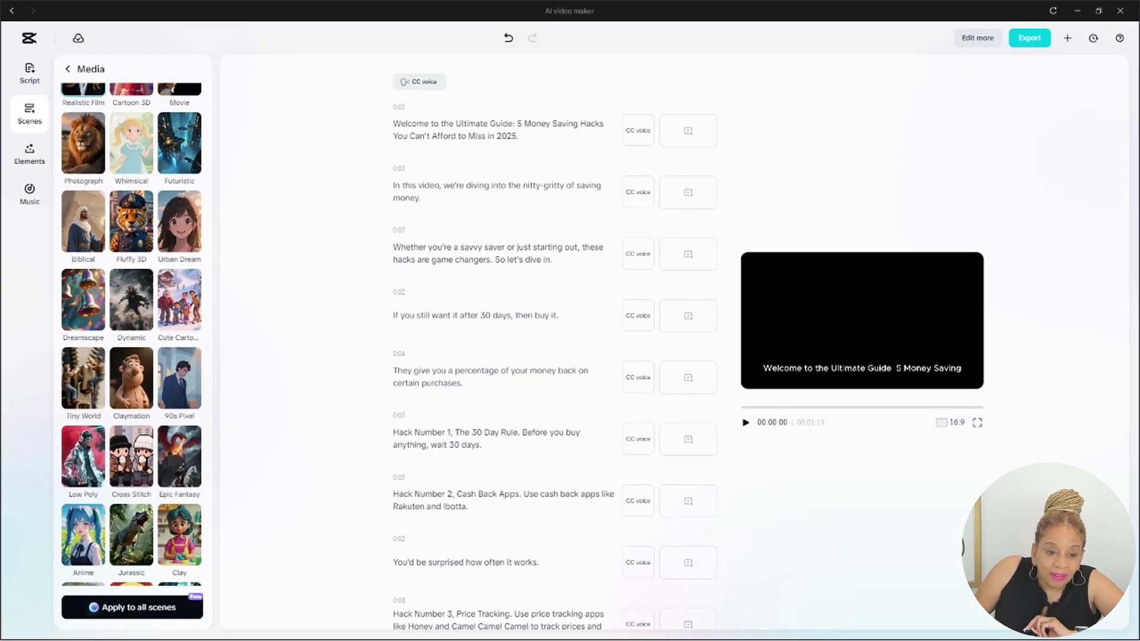
click(83, 143)
scroll(131, 332, down, 3)
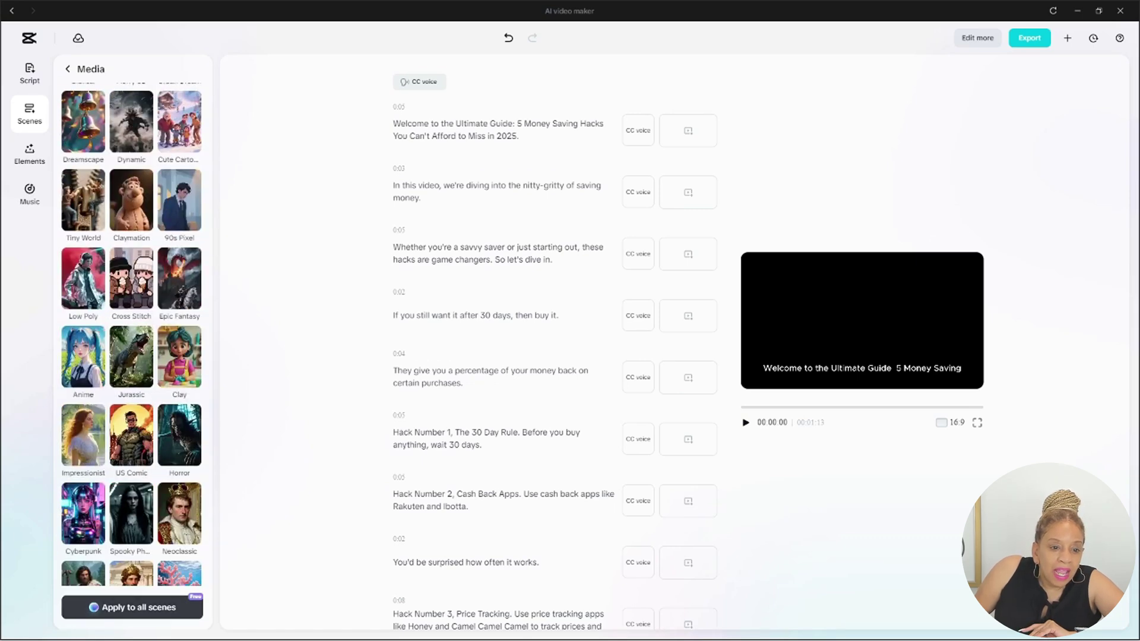
- Apply Photograph visuals to all scenes, open the caption elements, and play the video full-window
click(132, 607)
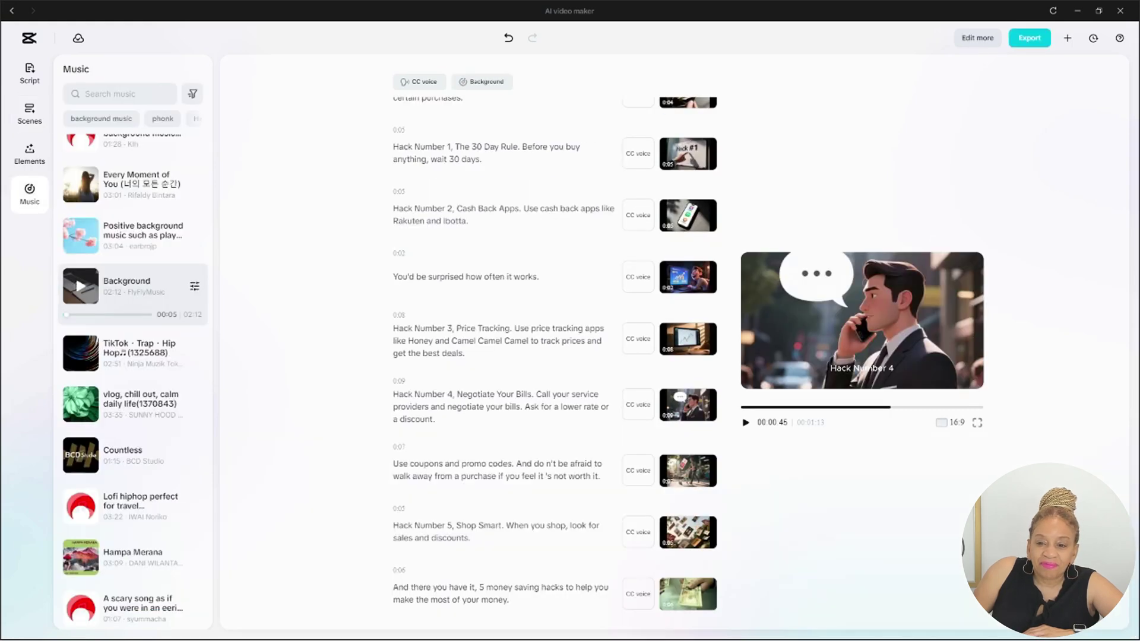
click(29, 154)
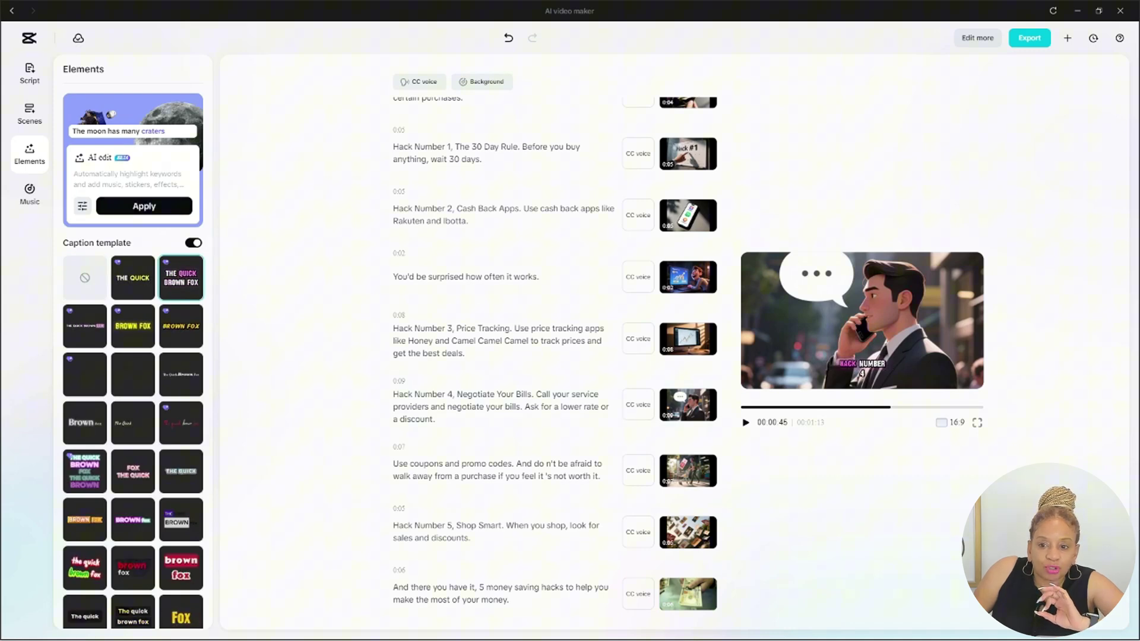
click(976, 422)
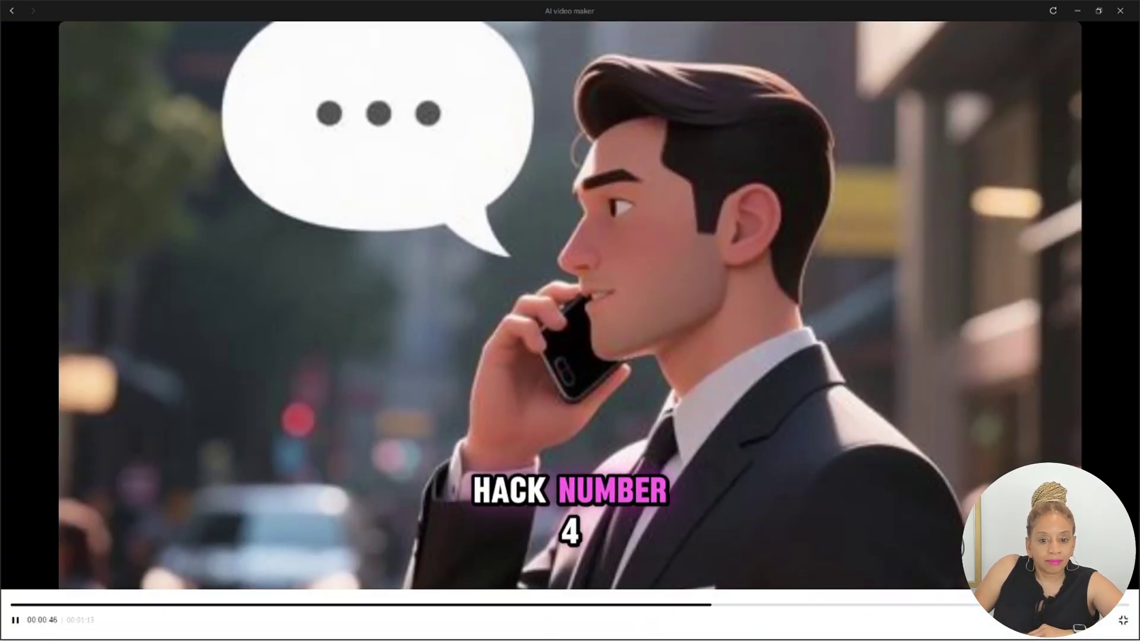